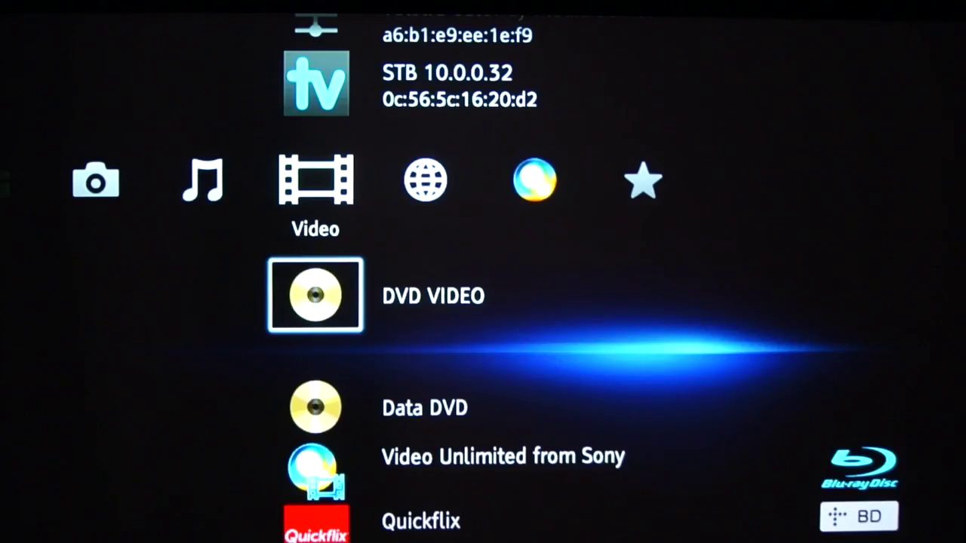
Step: Bring up the receiver's home menu and move across its icons to Setup
key(Home)
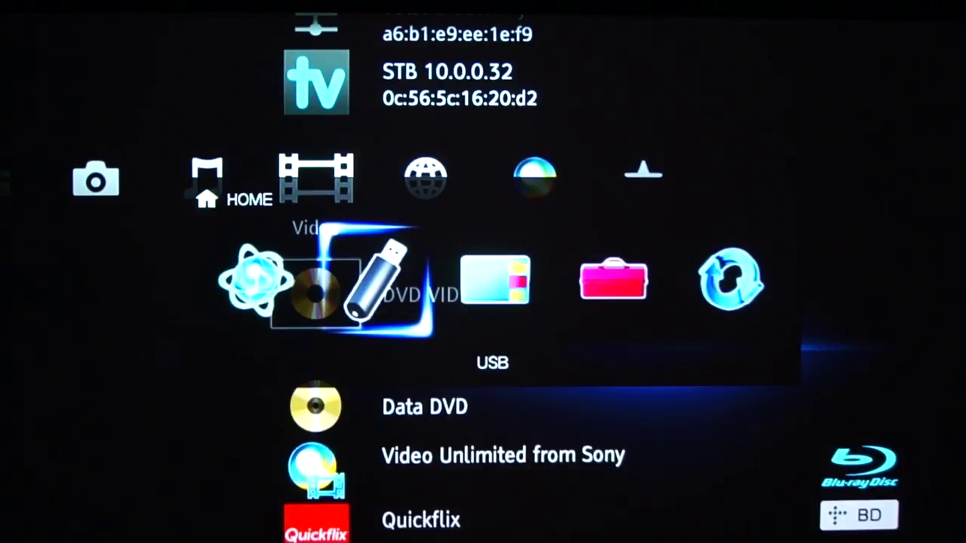
key(Right)
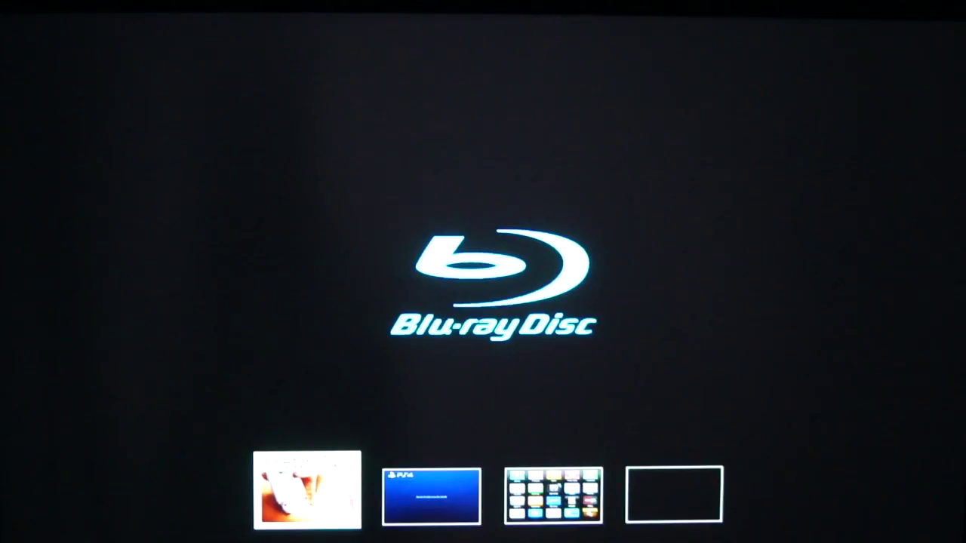
key(Home)
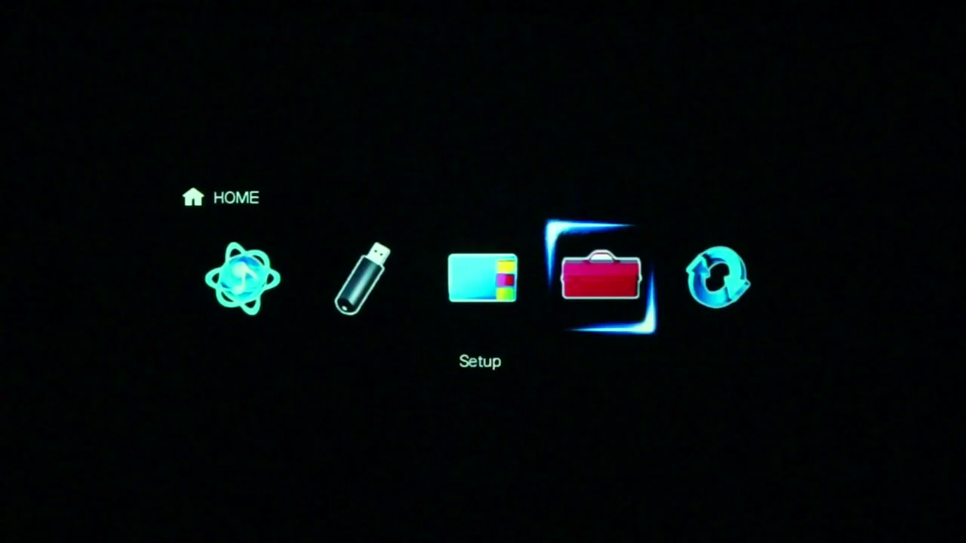
key(Left)
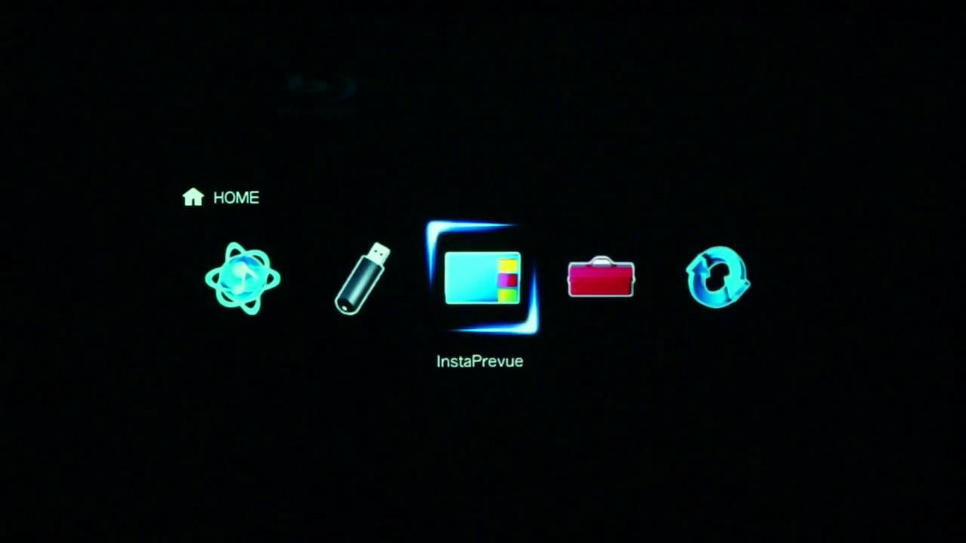
key(Right)
key(Right)
key(Left)
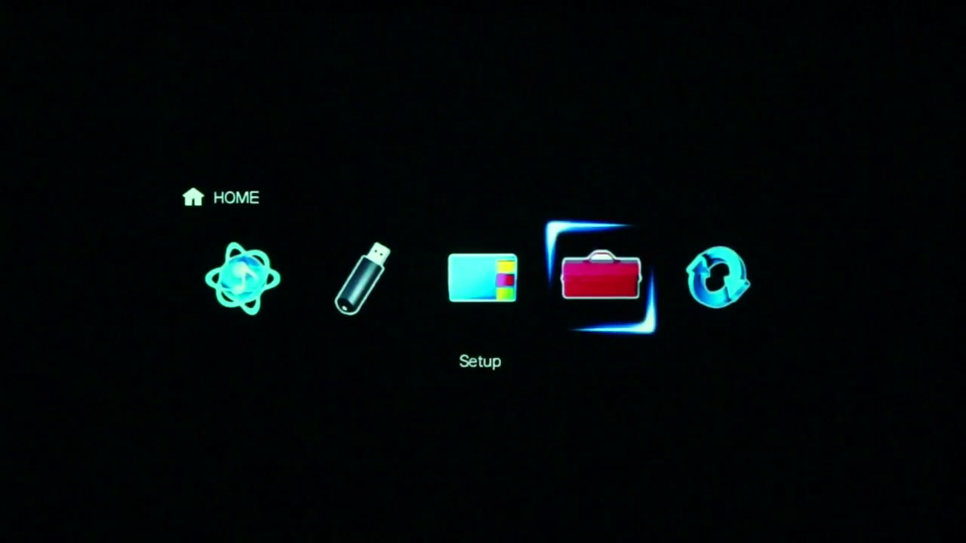
Step: Open Setup > Input/Output Assign > Monitor Out
key(Return)
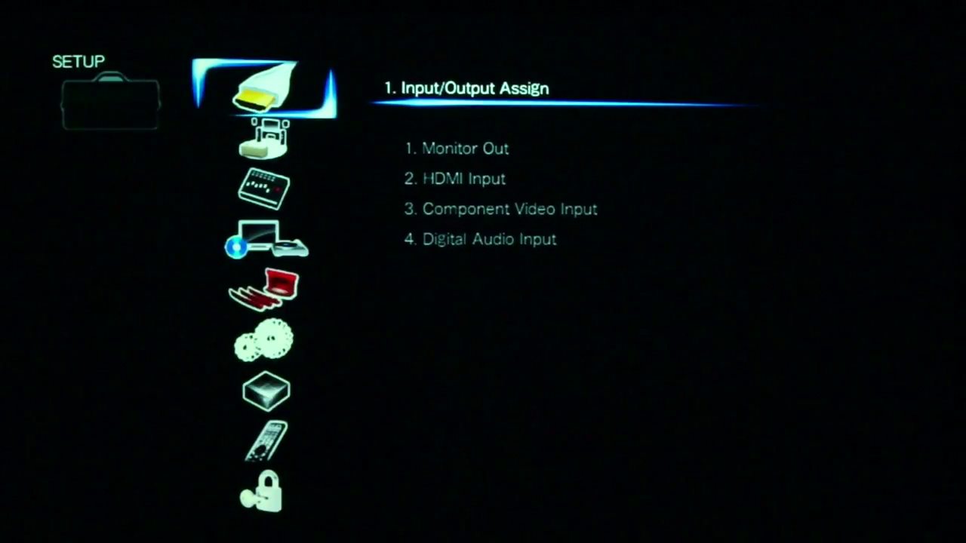
key(Return)
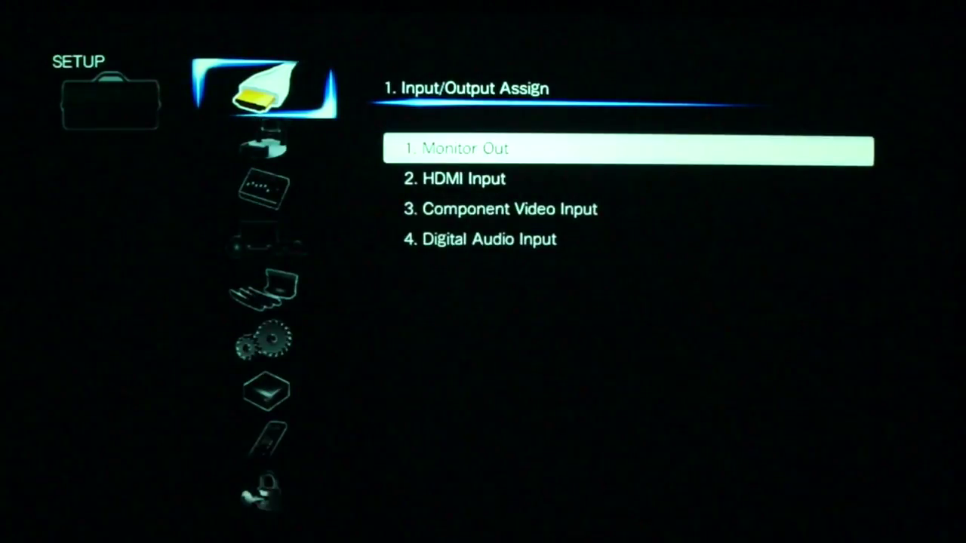
key(Return)
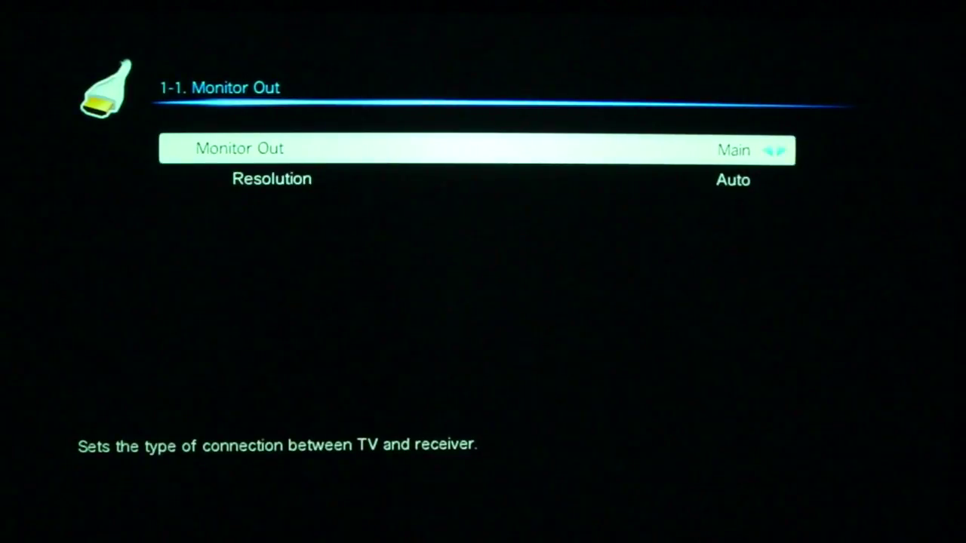
Step: Cycle Monitor Out through Sub and Both, ending back on Main
key(Right)
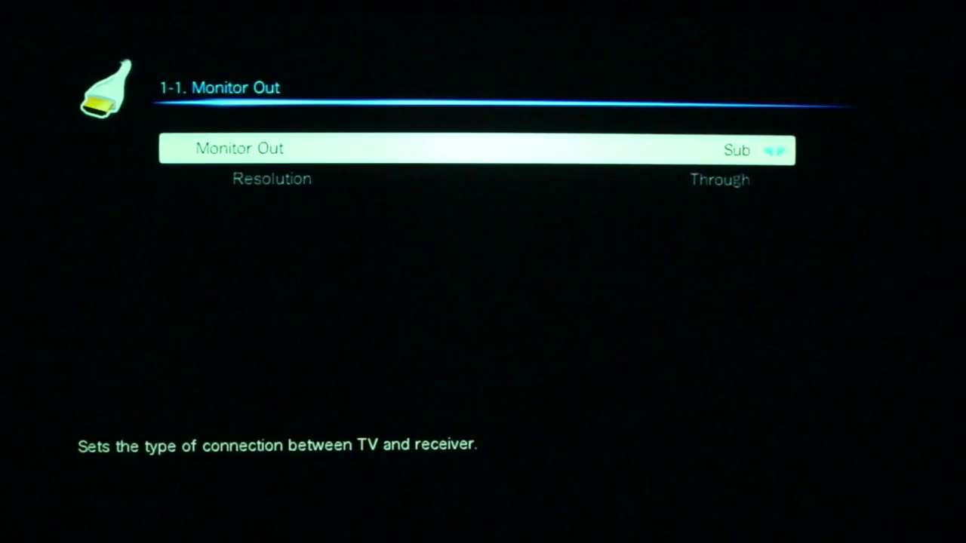
key(Right)
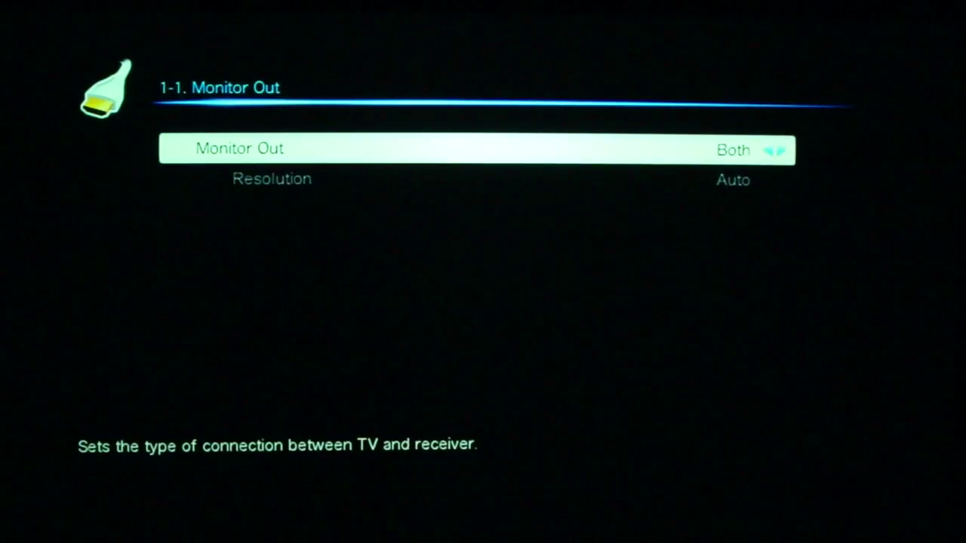
key(Right)
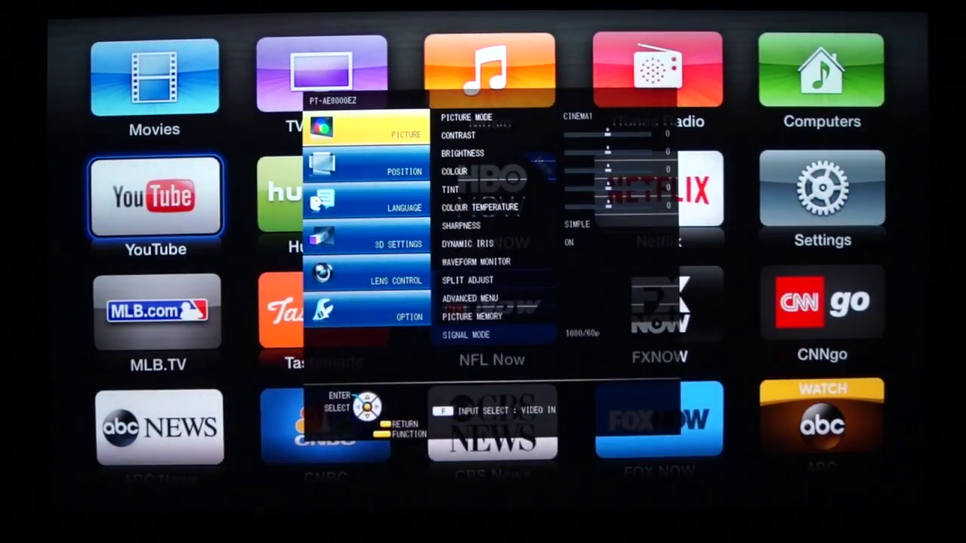
Step: Enable the projector's WAVEFORM MONITOR in FULL SCAN(Y) with MONITOR POSITION set to UPPER RIGHT
key(Return)
key(Return)
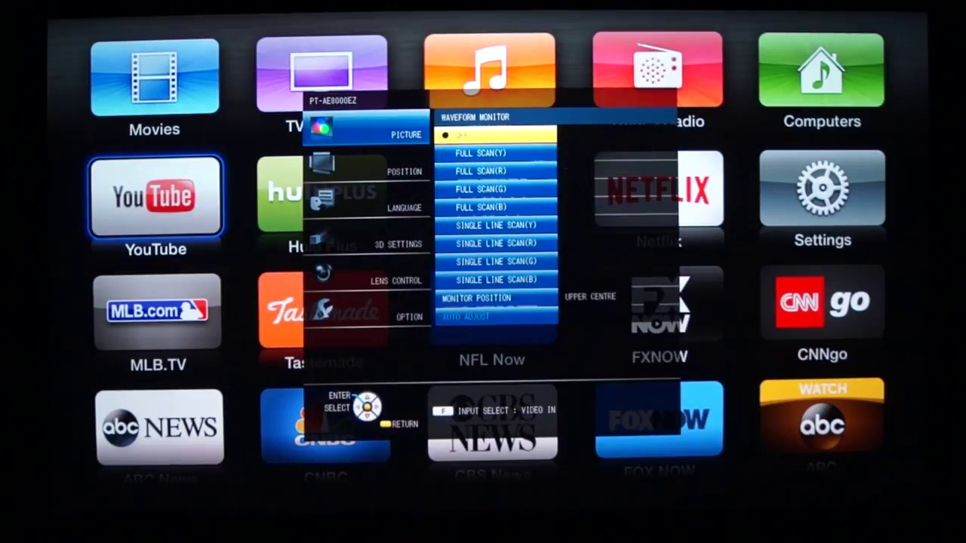
key(Down)
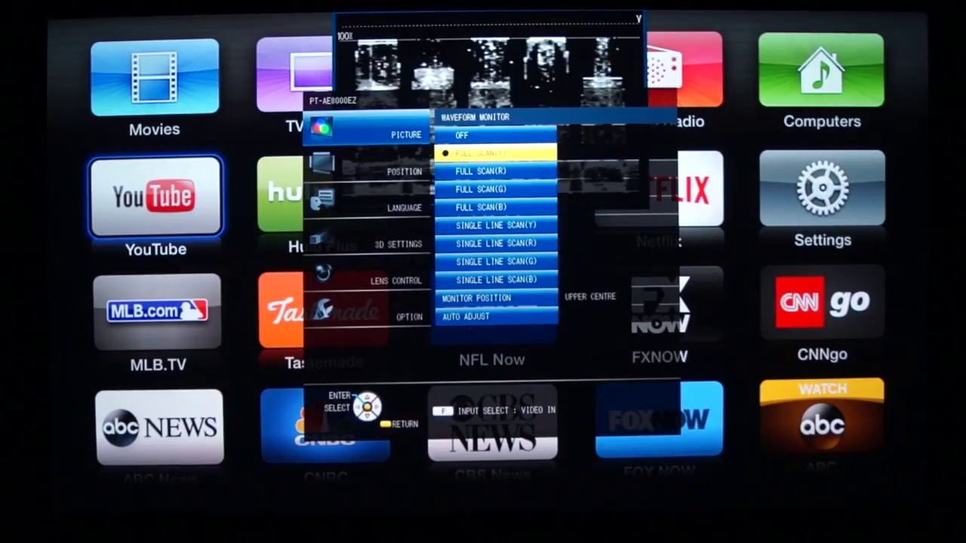
key(Up)
key(Up)
key(Up)
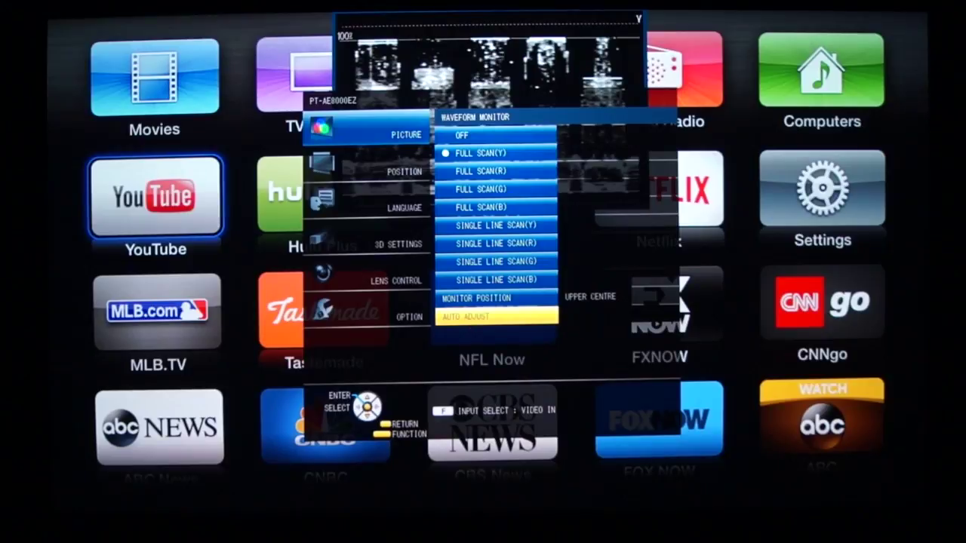
key(Right)
key(Right)
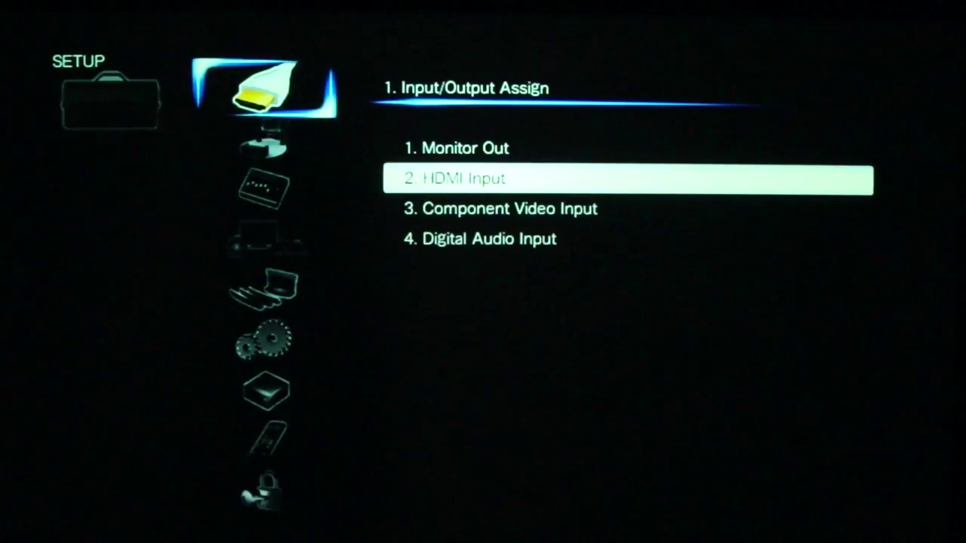
key(Return)
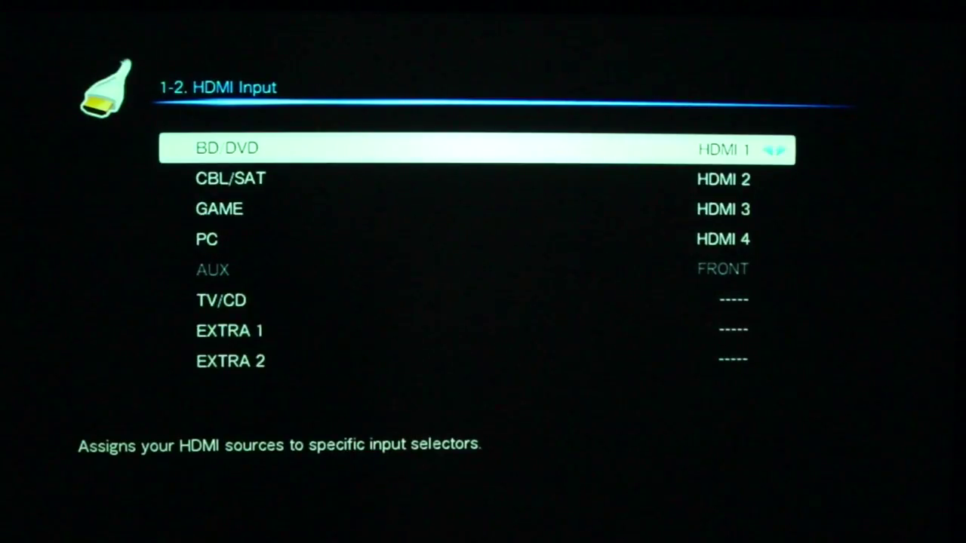
key(Down)
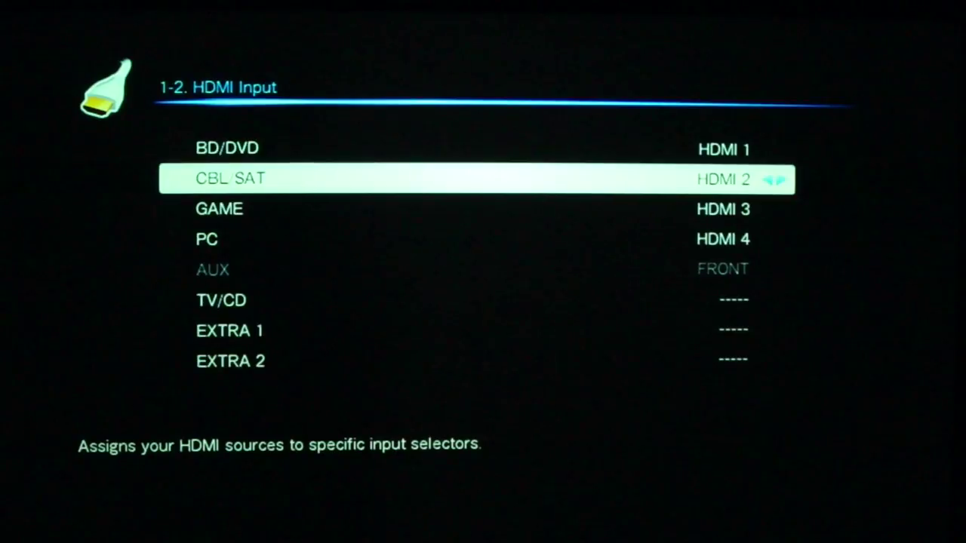
key(Right)
key(Right)
key(Right)
key(Right)
key(Right)
key(Right)
key(Left)
key(Escape)
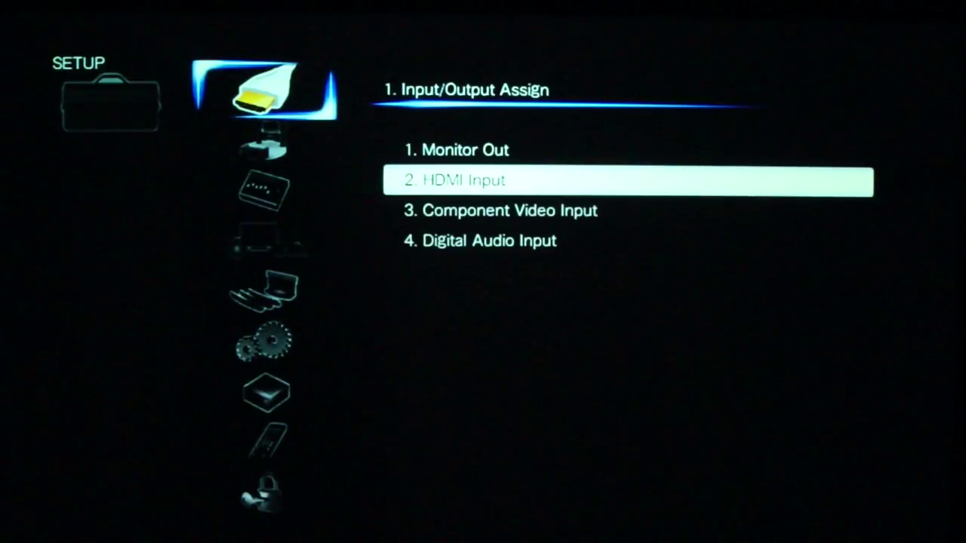
key(Down)
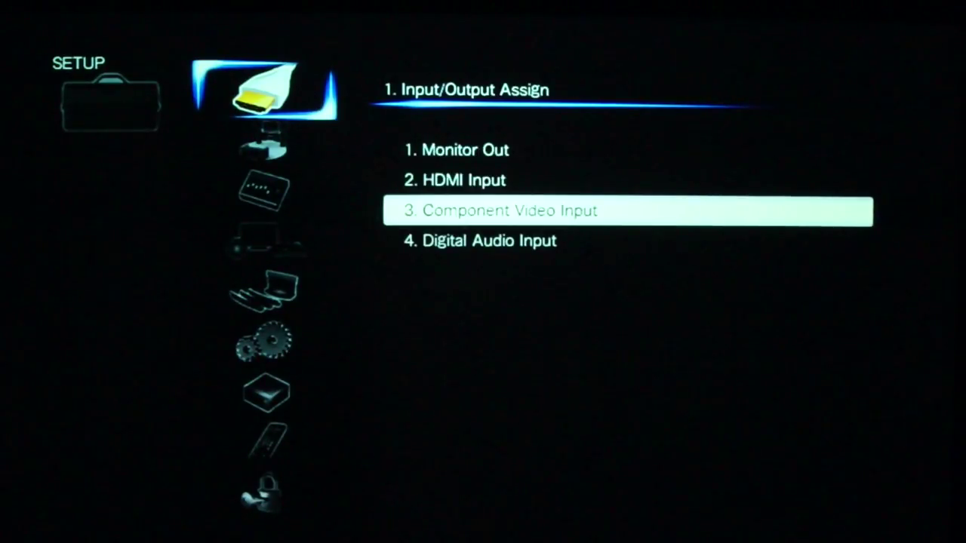
key(Down)
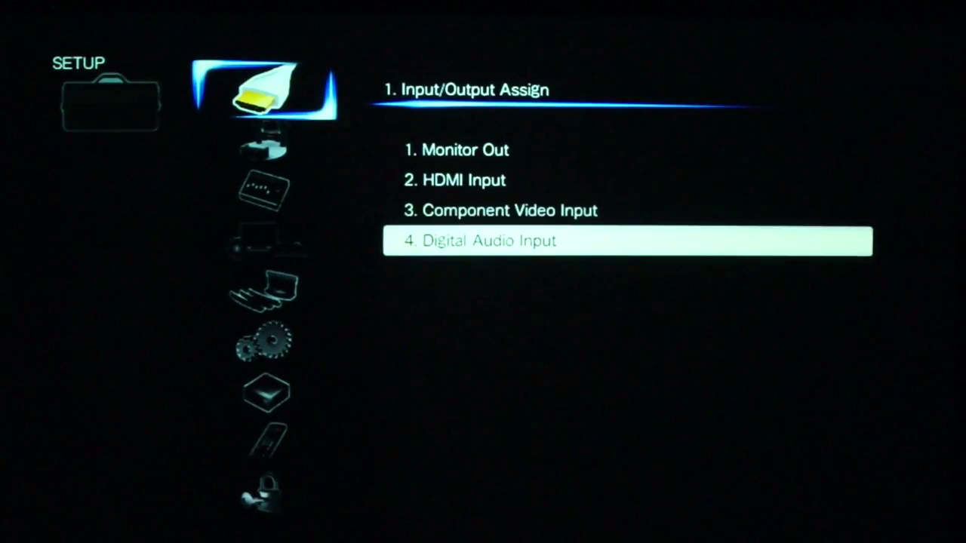
key(Return)
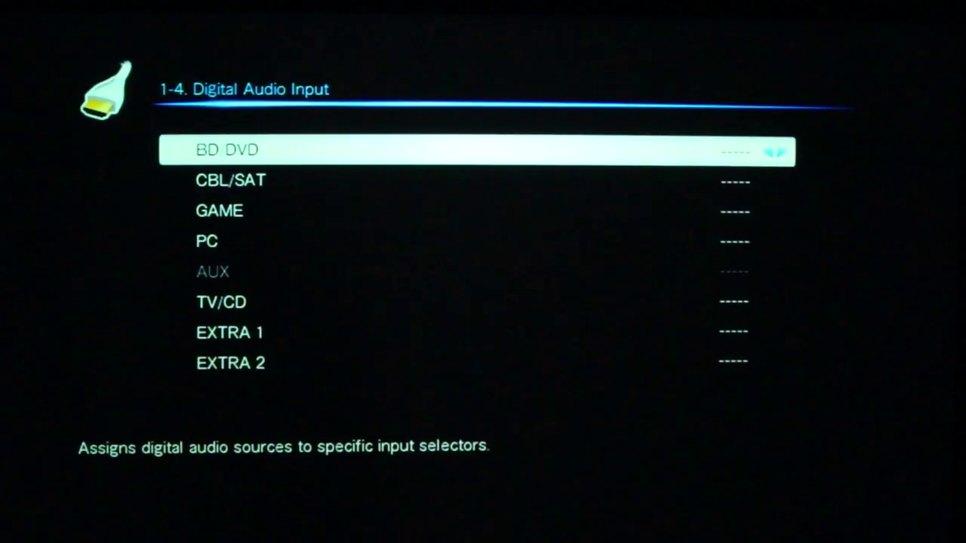
key(Escape)
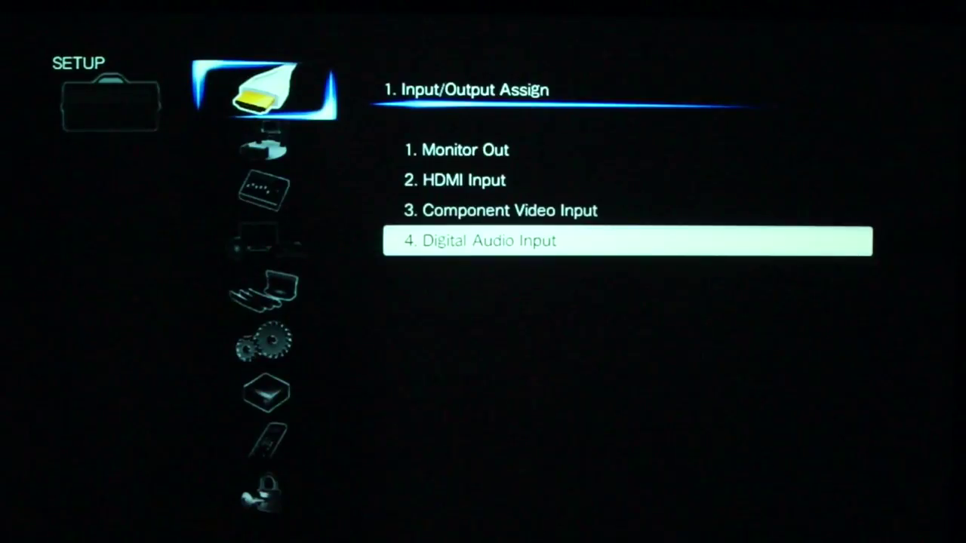
key(Escape)
Step: Open Speaker Setup and review the Speaker Settings page
key(Down)
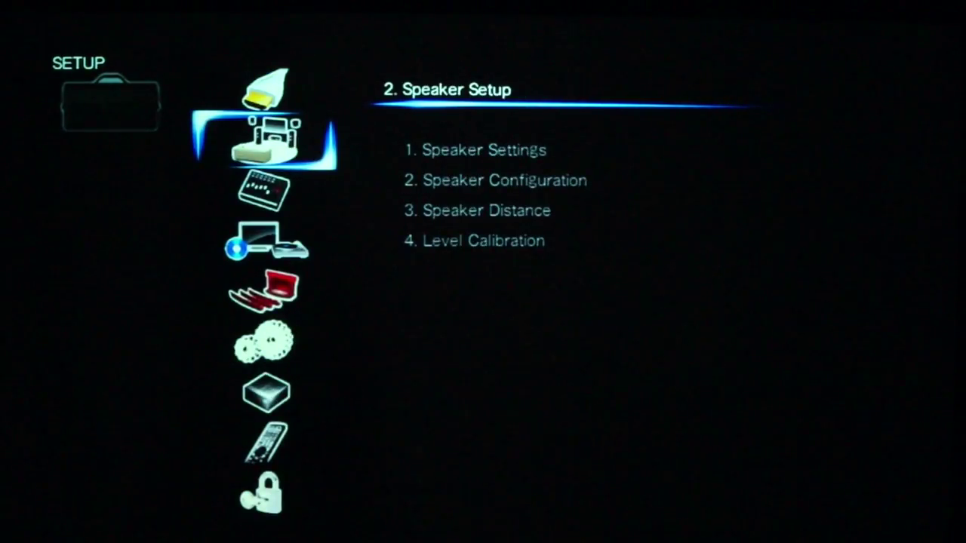
key(Return)
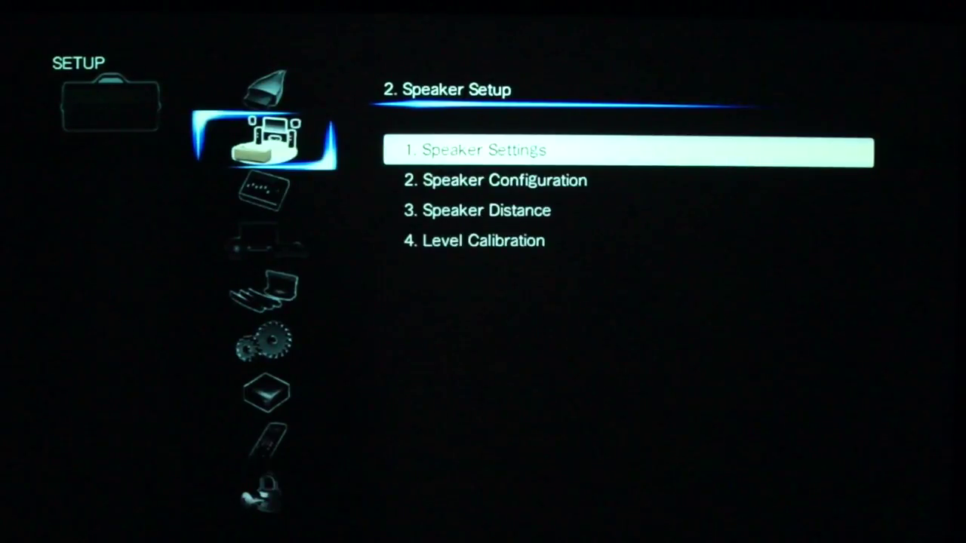
key(Return)
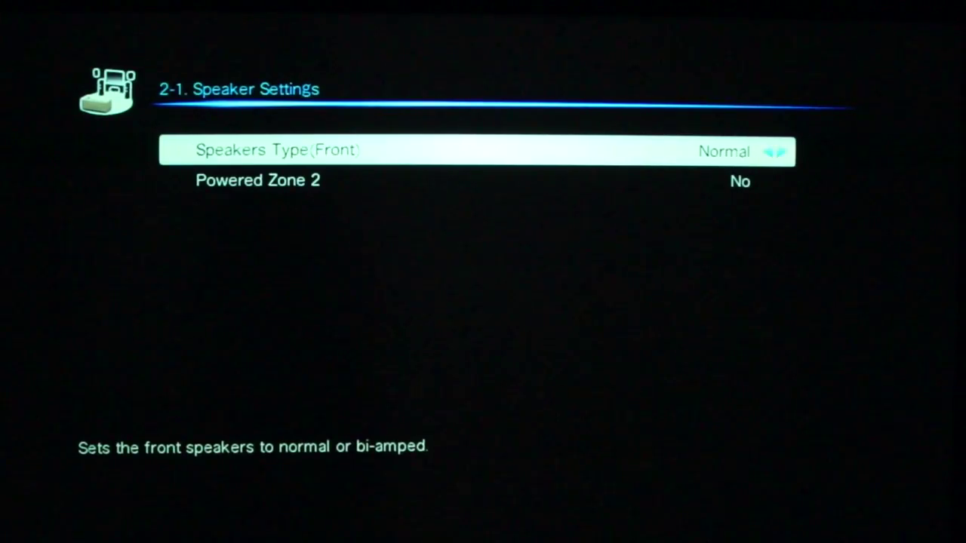
key(Escape)
Step: Review the Speaker Configuration page, including the Front speaker crossover
key(Down)
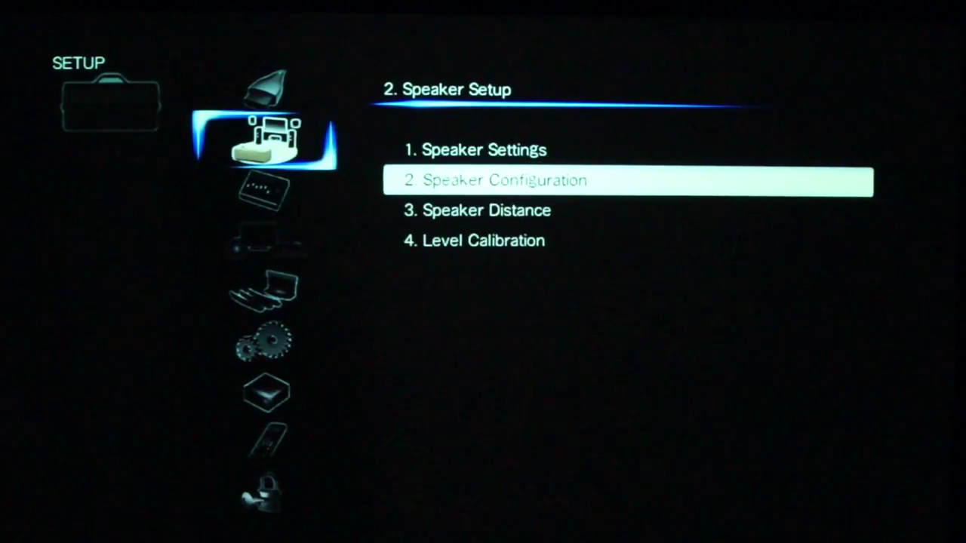
key(Return)
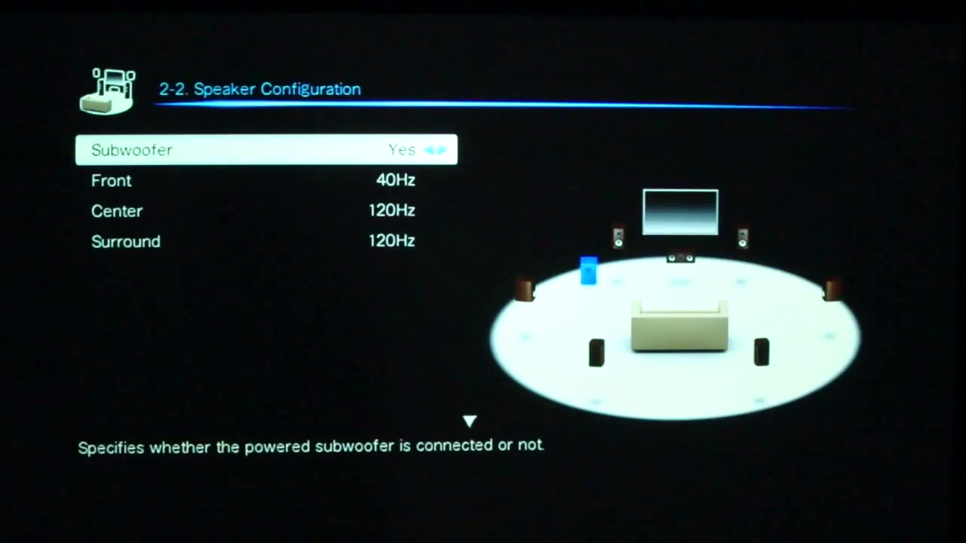
key(Down)
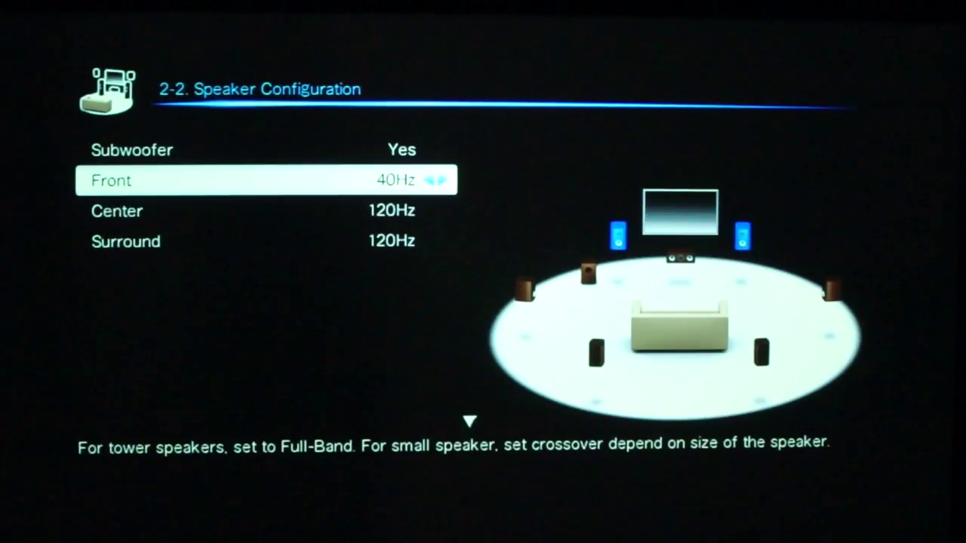
key(Escape)
Step: Check the Speaker Distance page
key(Down)
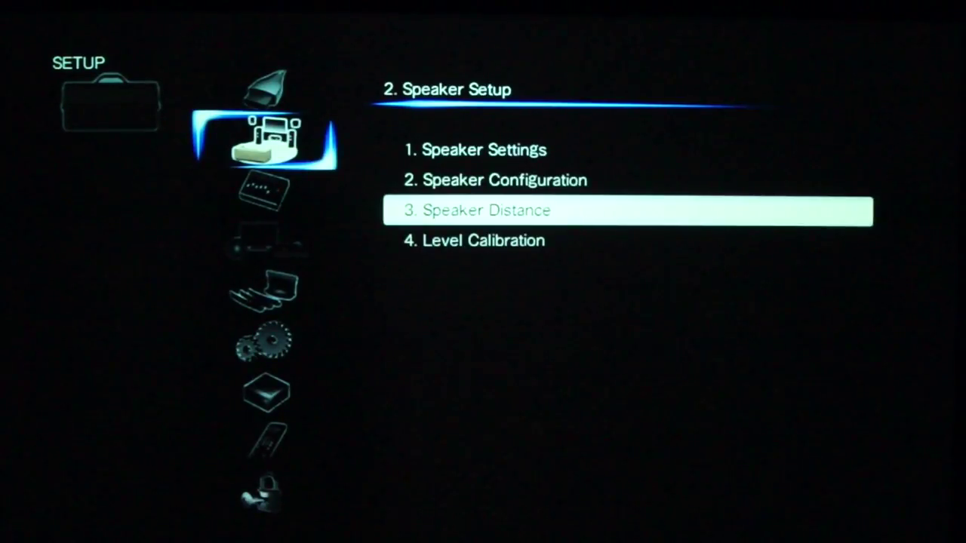
key(Return)
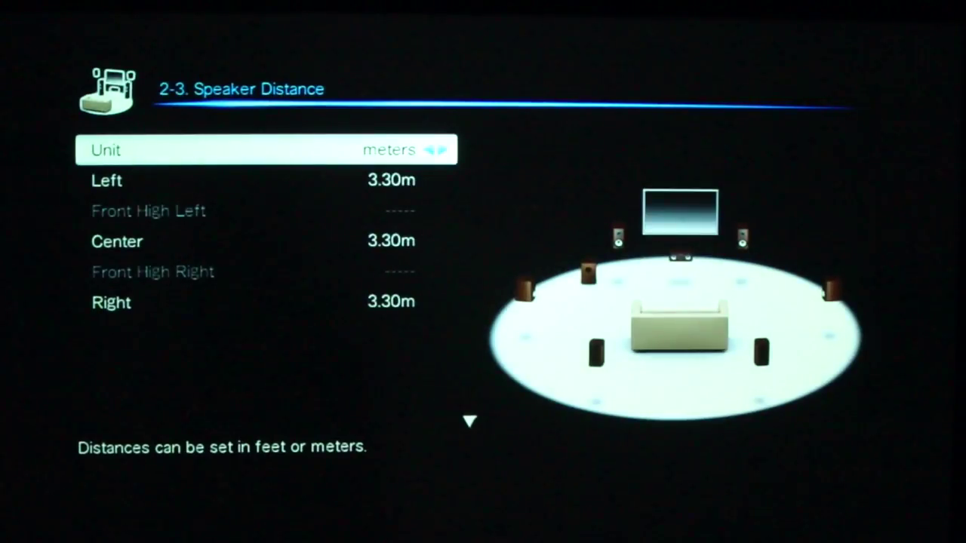
key(Escape)
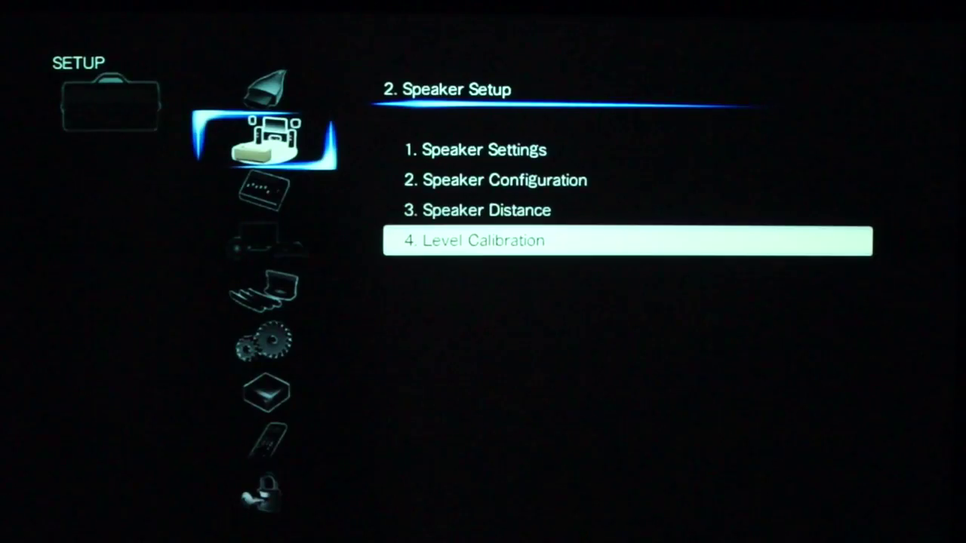
Step: Open Level Calibration and step through the center, right and surround speaker levels
key(Return)
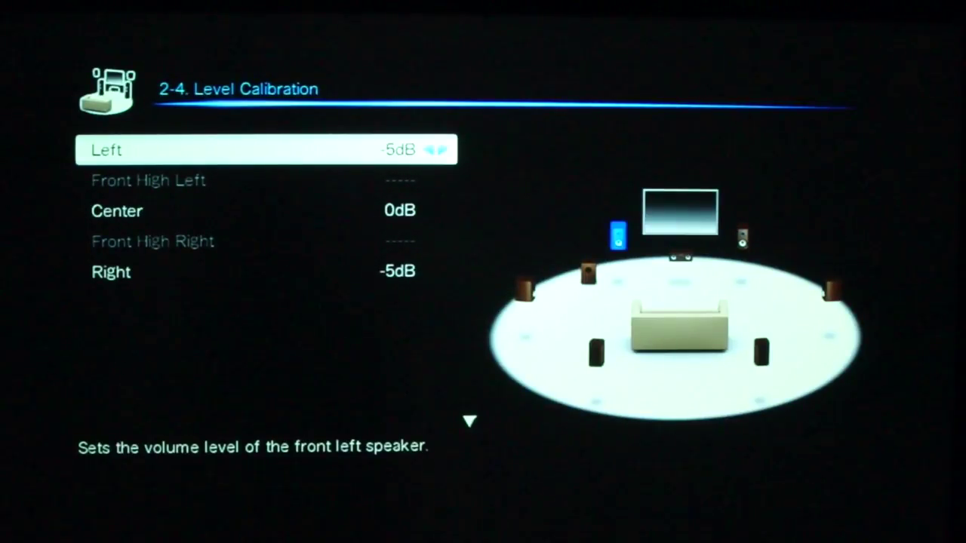
key(Down)
key(Down)
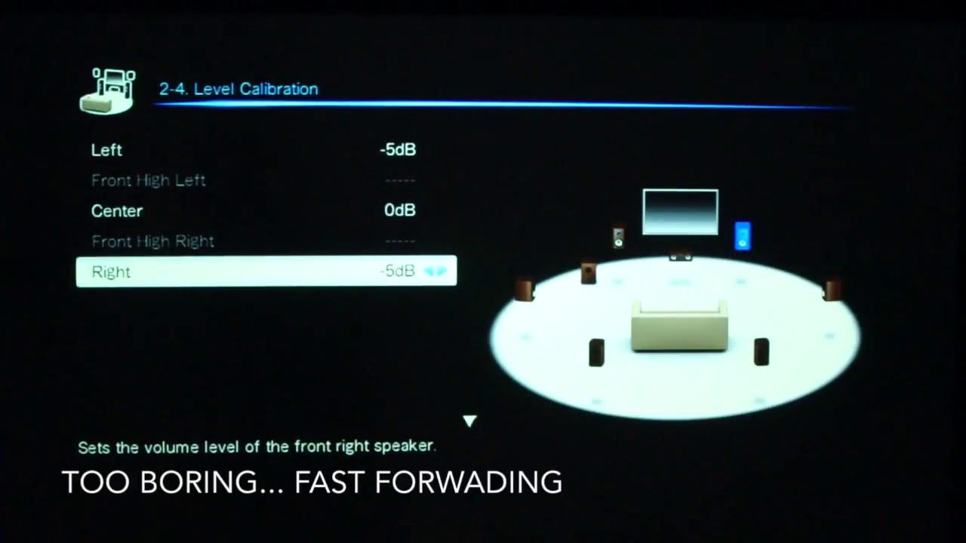
key(Down)
key(Down)
key(Down)
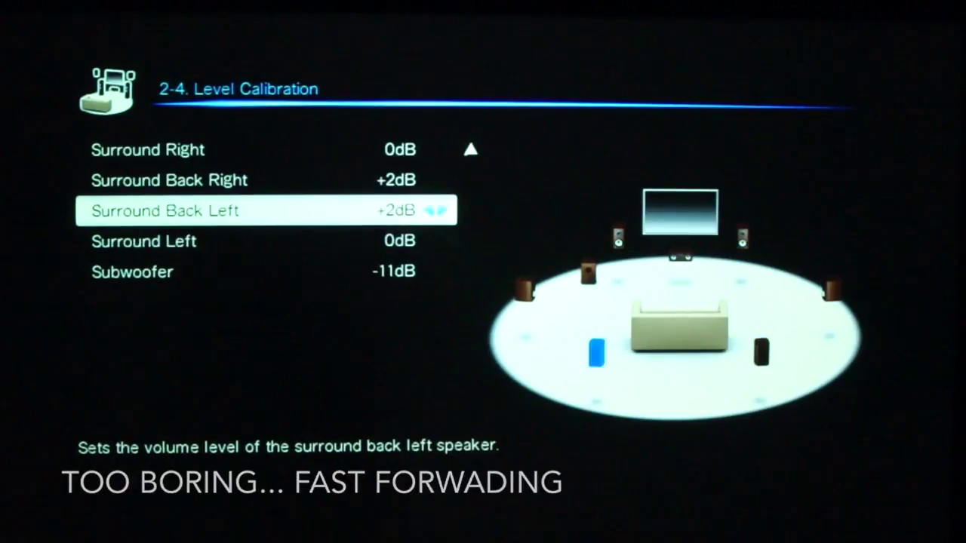
key(Down)
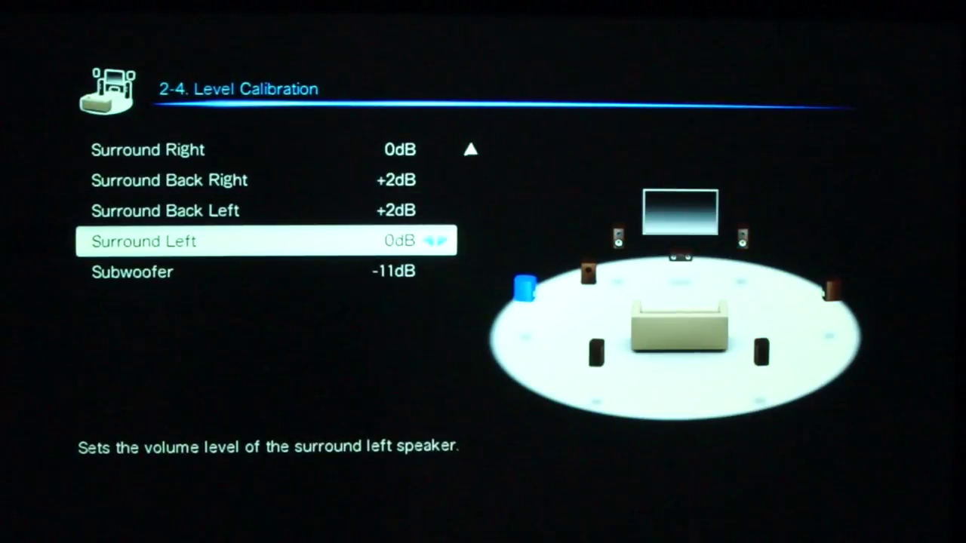
key(Down)
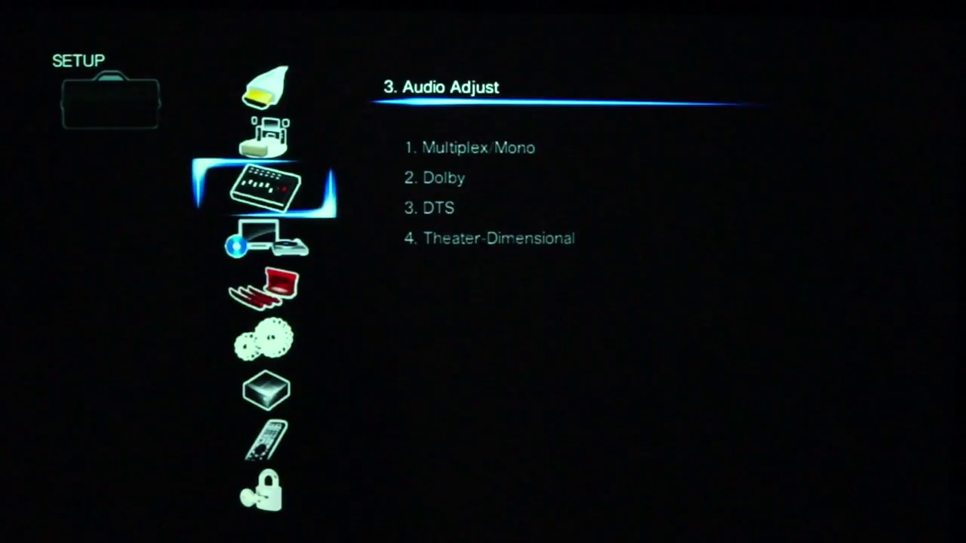
key(Right)
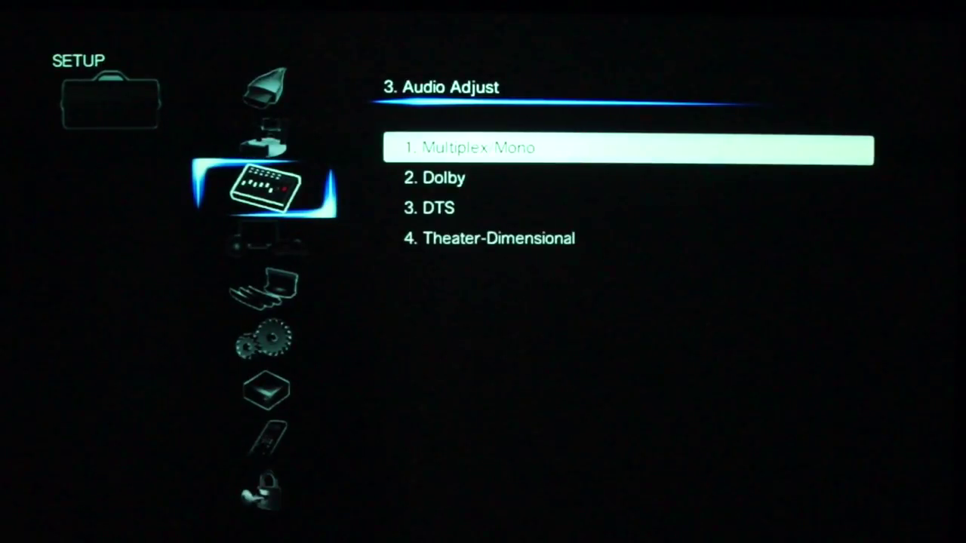
key(Return)
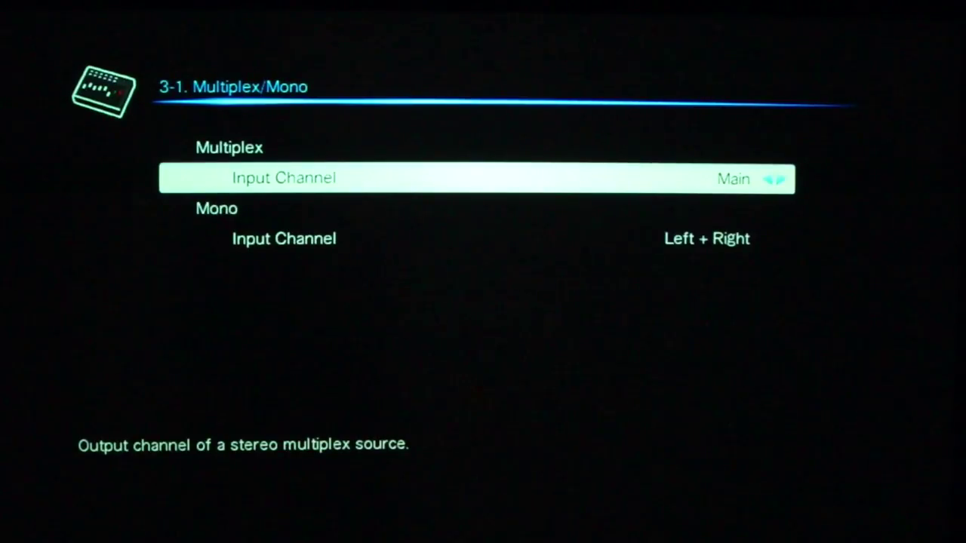
key(Right)
key(Right)
key(Right)
key(Down)
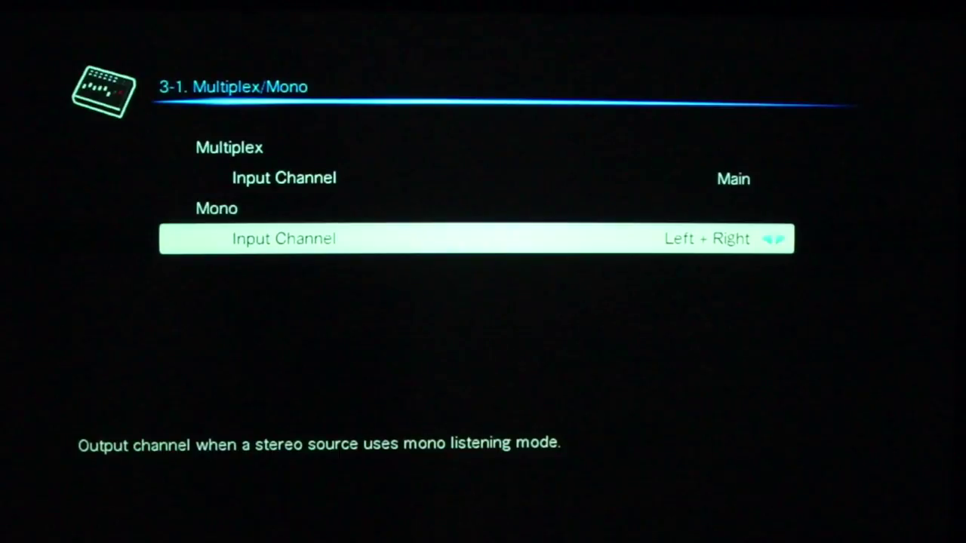
key(Right)
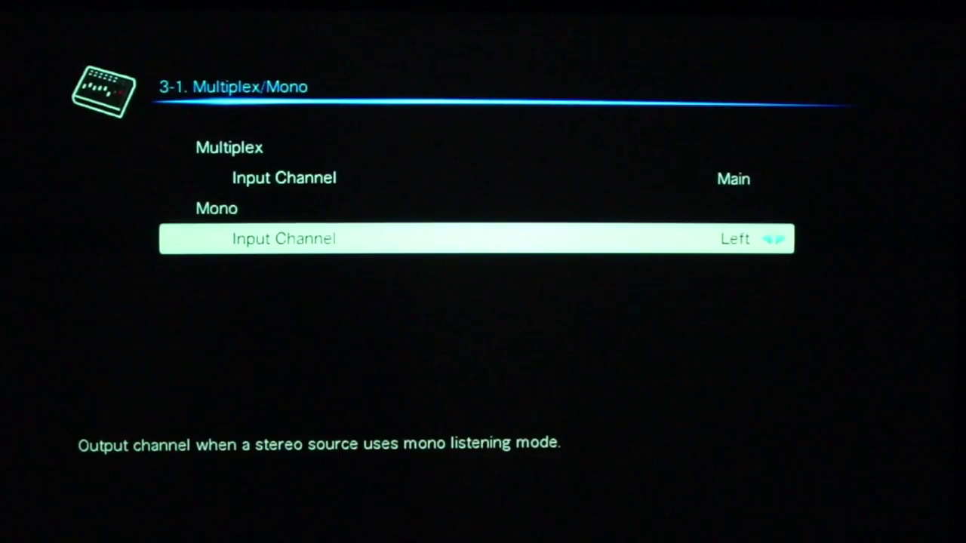
key(Right)
key(Right)
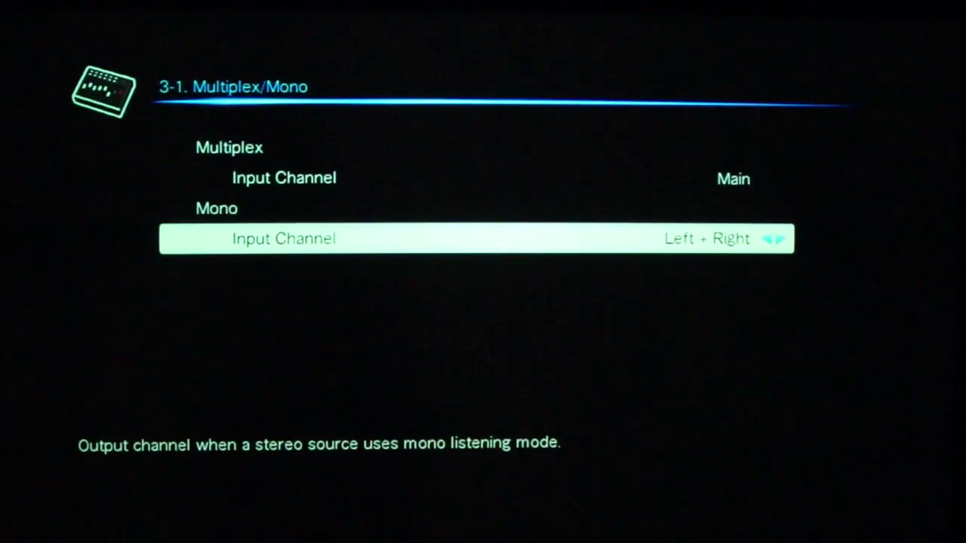
key(Escape)
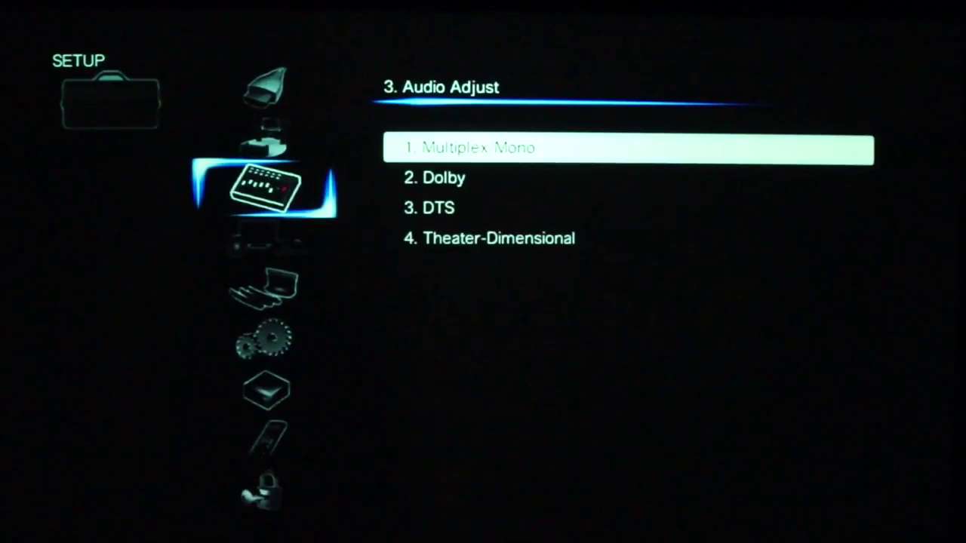
key(Down)
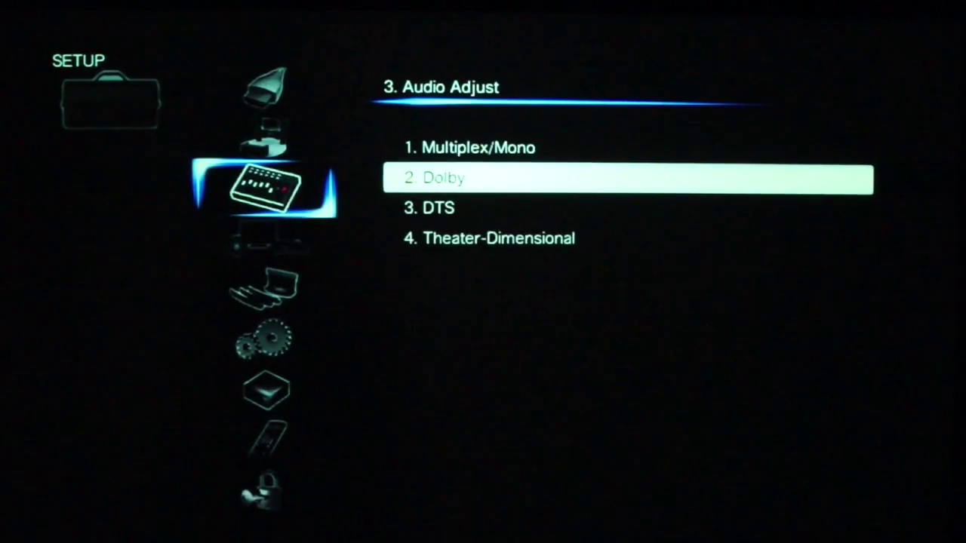
key(Return)
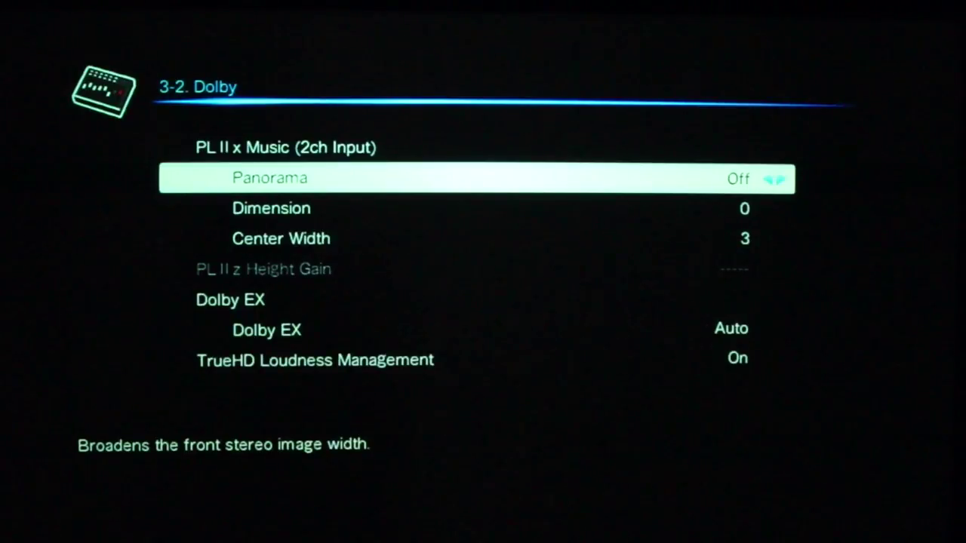
key(Right)
key(Left)
key(Down)
key(Right)
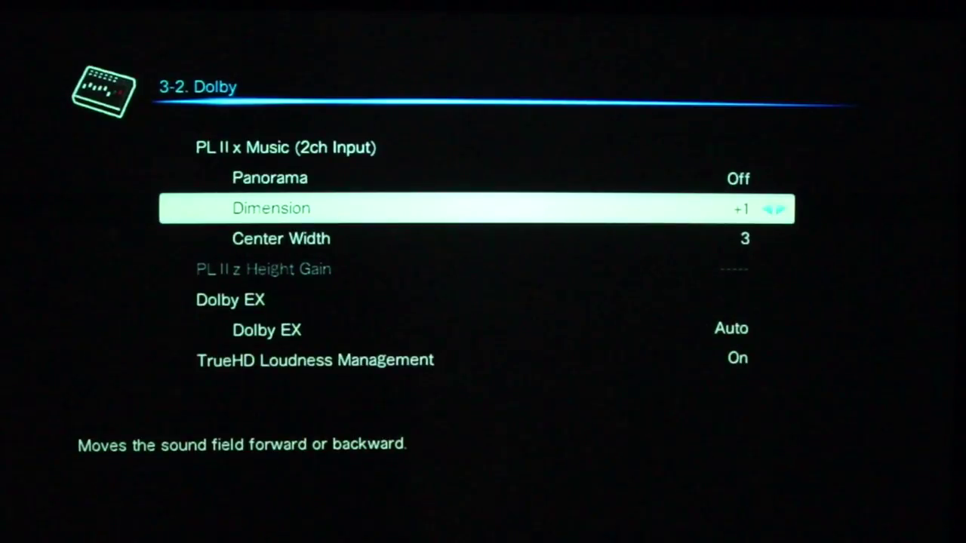
key(Left)
key(Down)
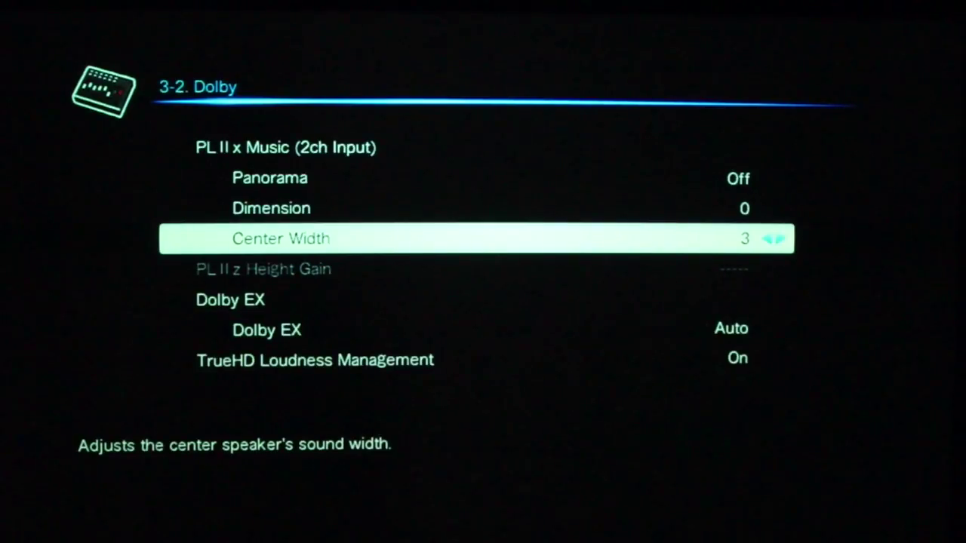
key(Down)
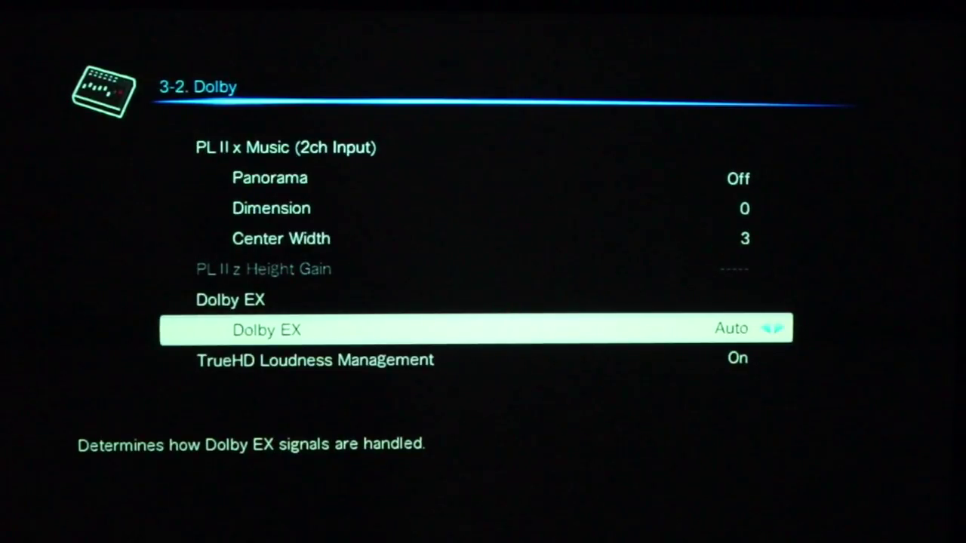
key(Right)
key(Left)
key(Down)
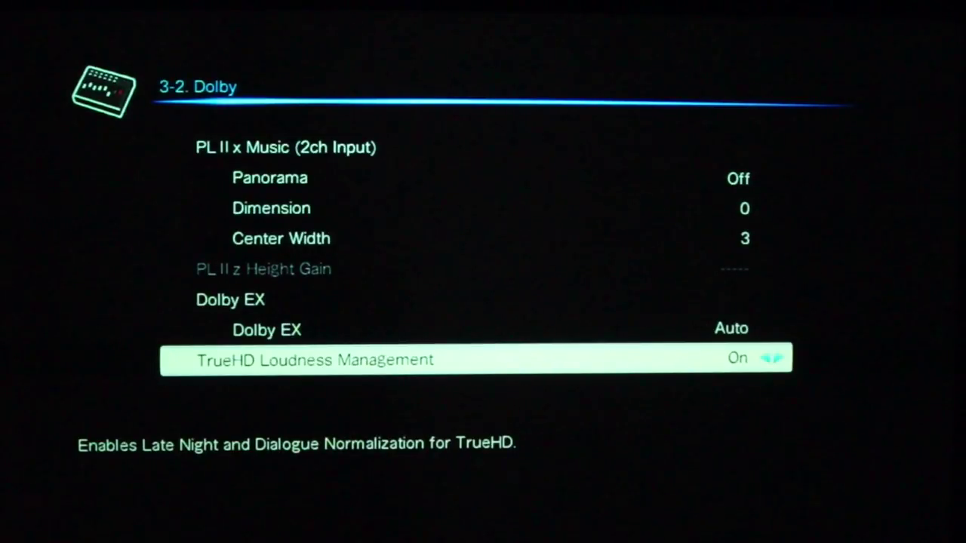
key(Escape)
key(Down)
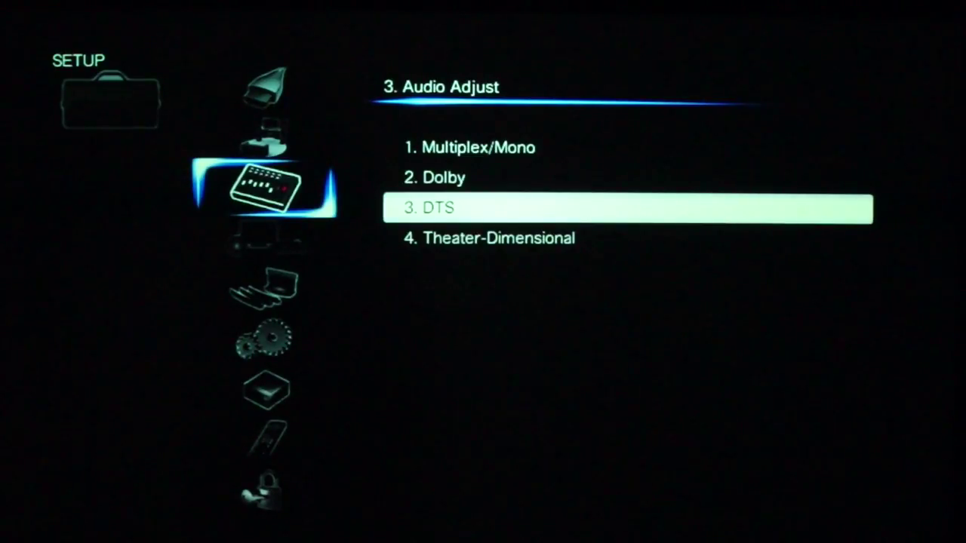
Step: Enter the Source Setup section and check the BD/DVD Audyssey settings
key(Left)
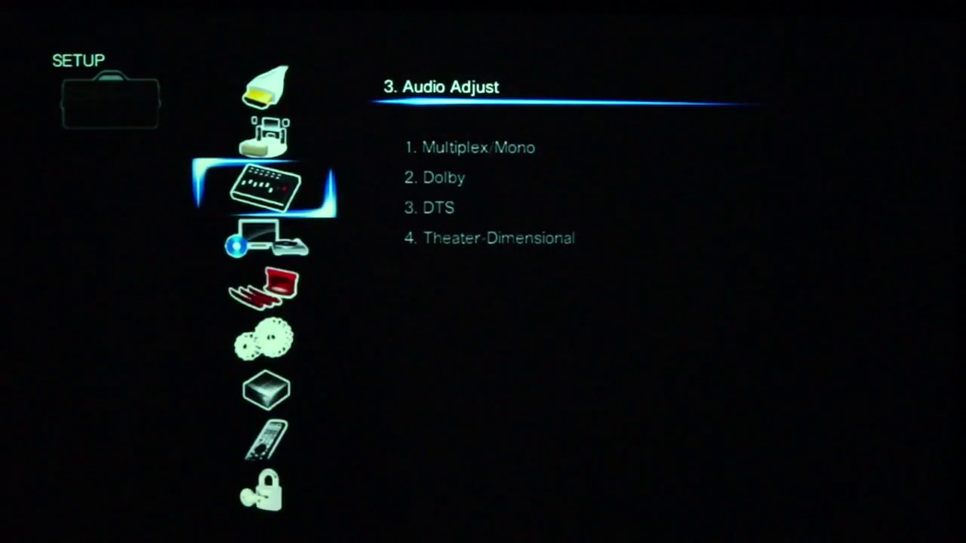
key(Down)
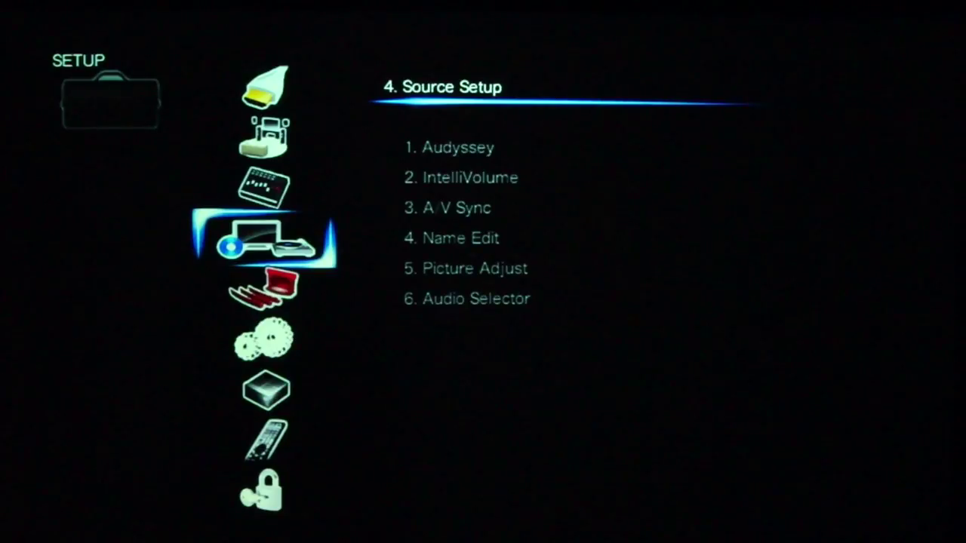
key(Right)
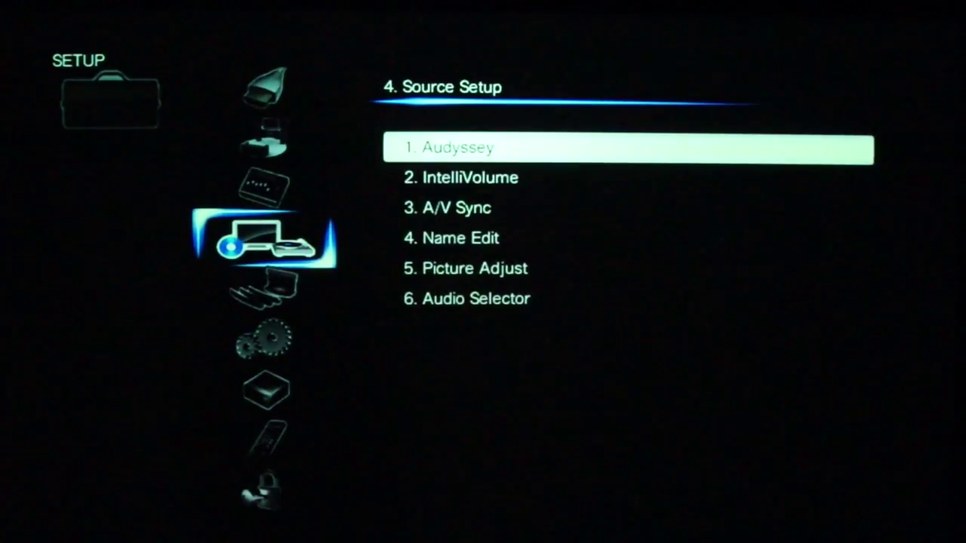
key(Return)
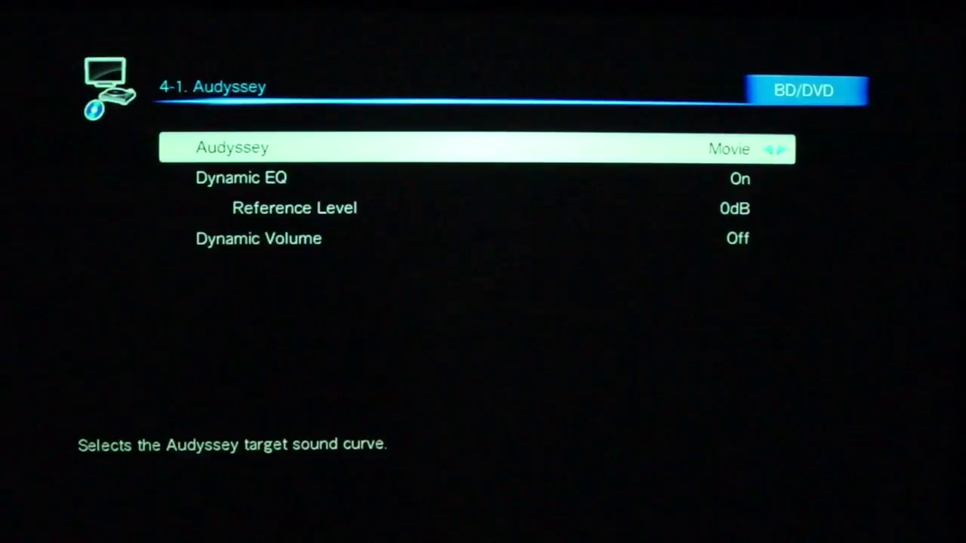
key(Escape)
Step: Check IntelliVolume and the A/V Sync setting of 90msec for BD/DVD
key(Down)
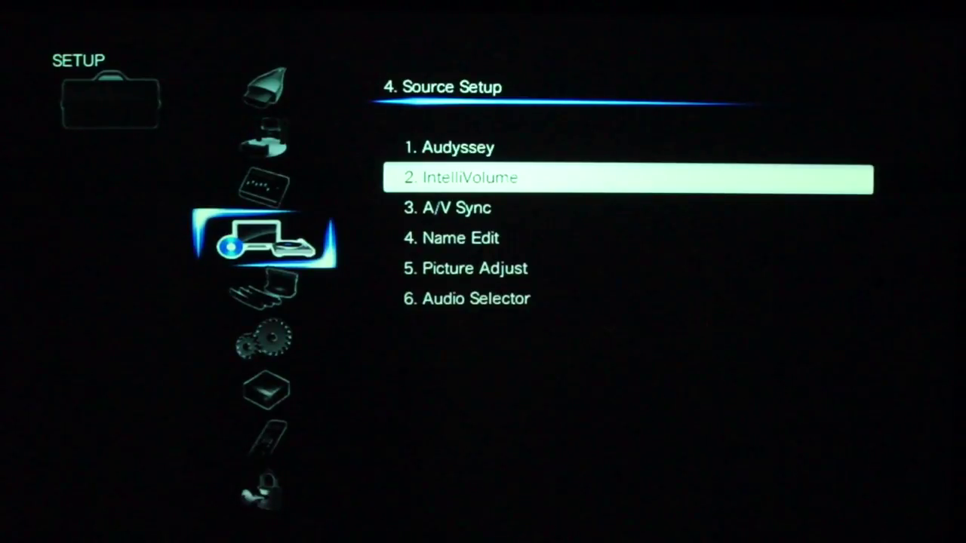
key(Return)
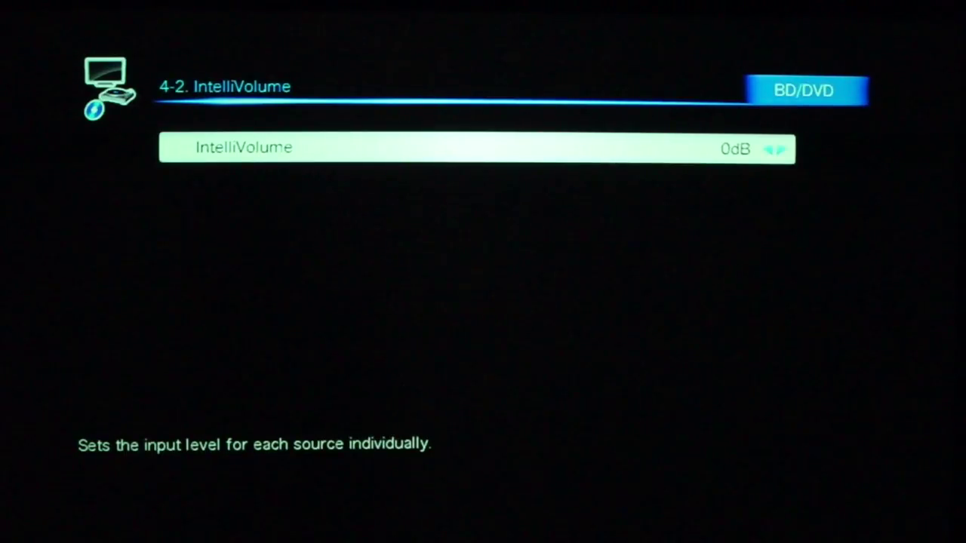
key(Escape)
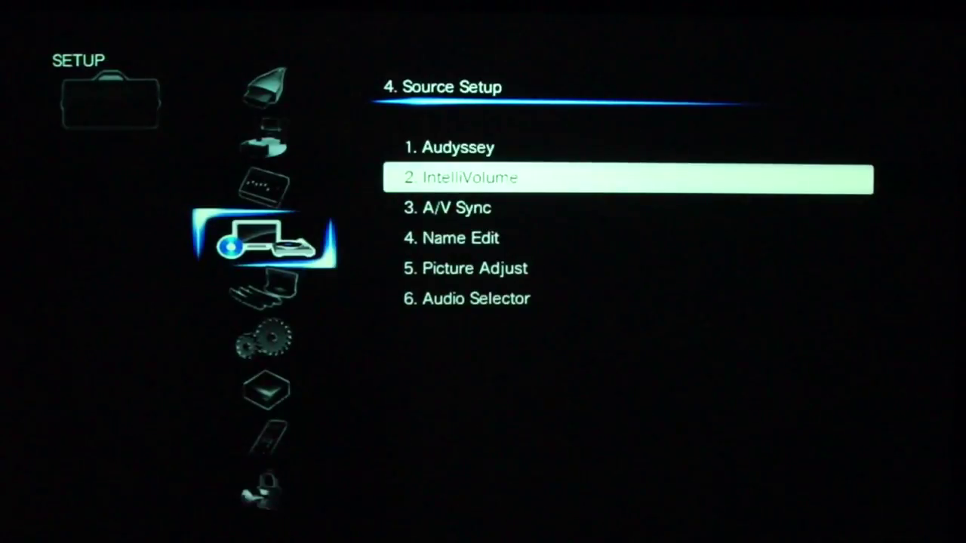
key(Down)
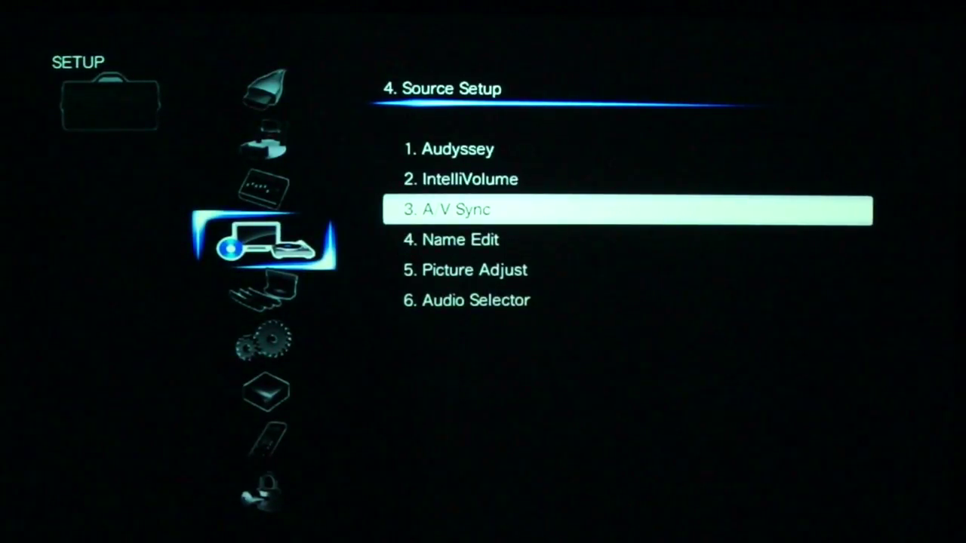
key(Return)
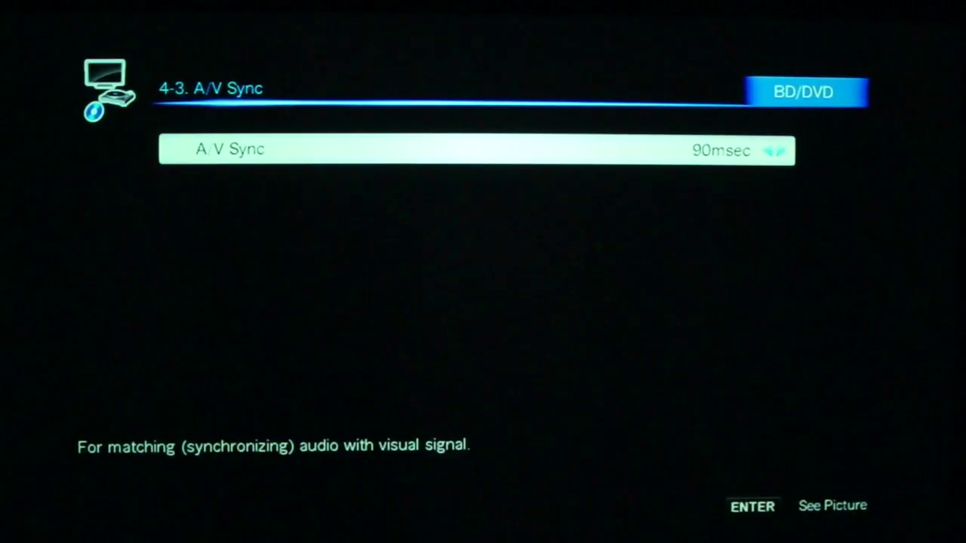
key(Escape)
Step: Open Picture Adjust and view its Wide Mode and Picture Mode settings
key(Down)
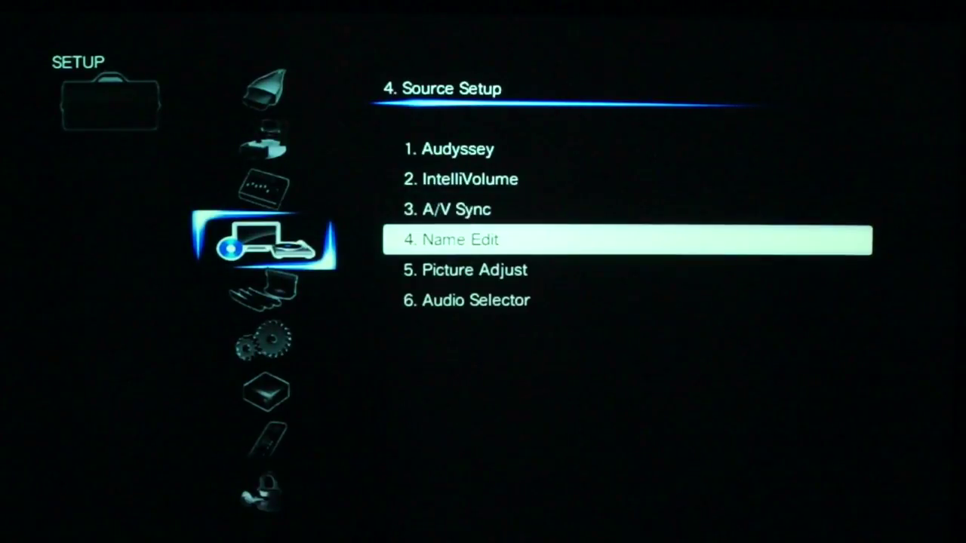
key(Down)
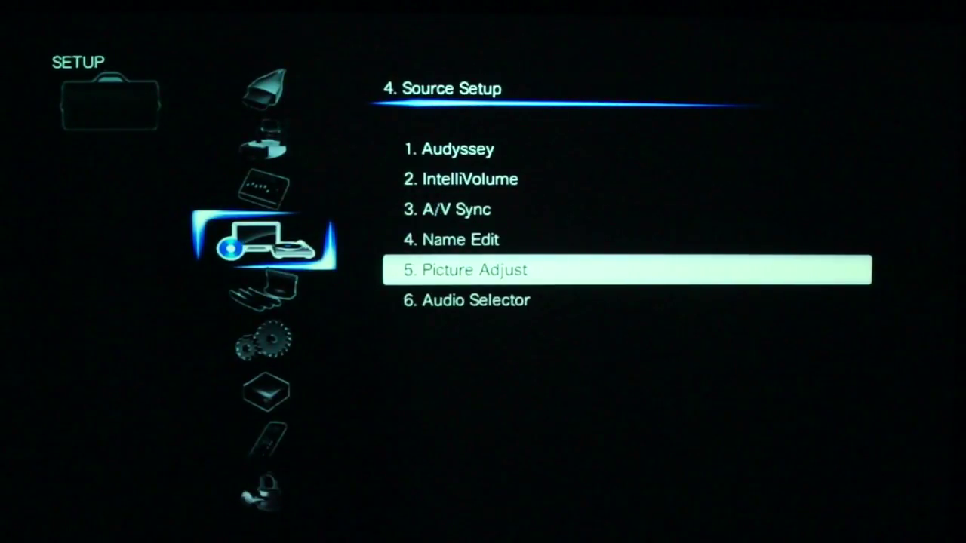
key(Return)
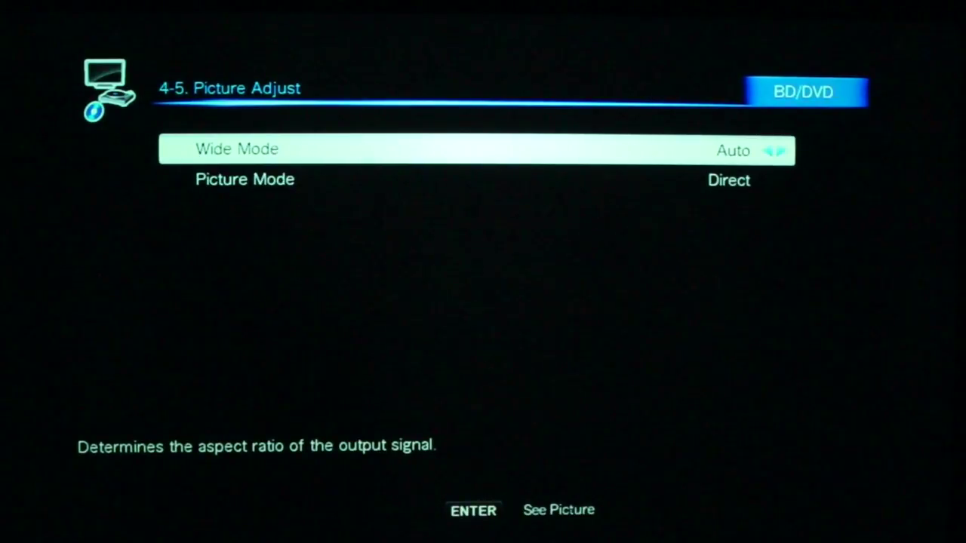
key(Down)
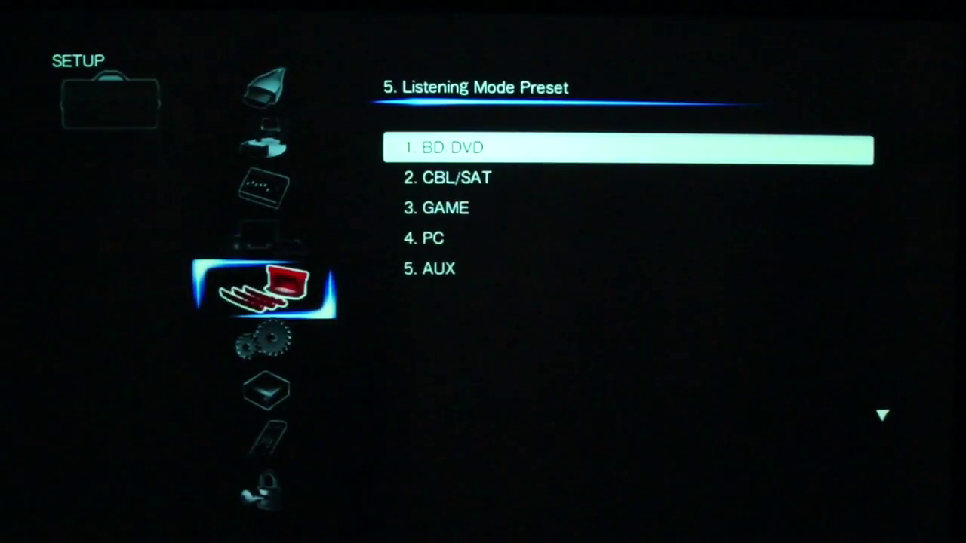
Step: Cycle the BD/DVD DTS/DTS-ES/DTS-HD default mode past PL II x Movie and Neo:6 to All Ch Stereo
key(Return)
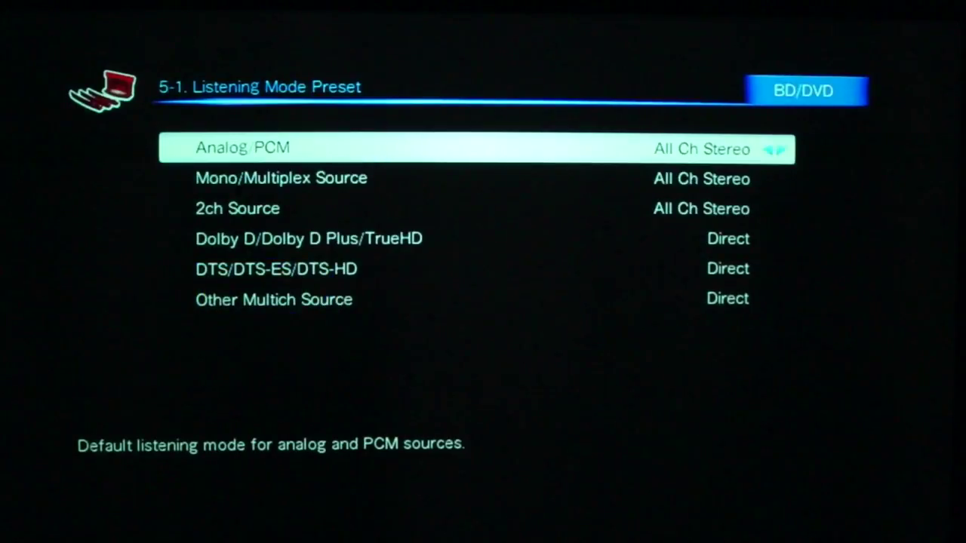
key(Down)
key(Down)
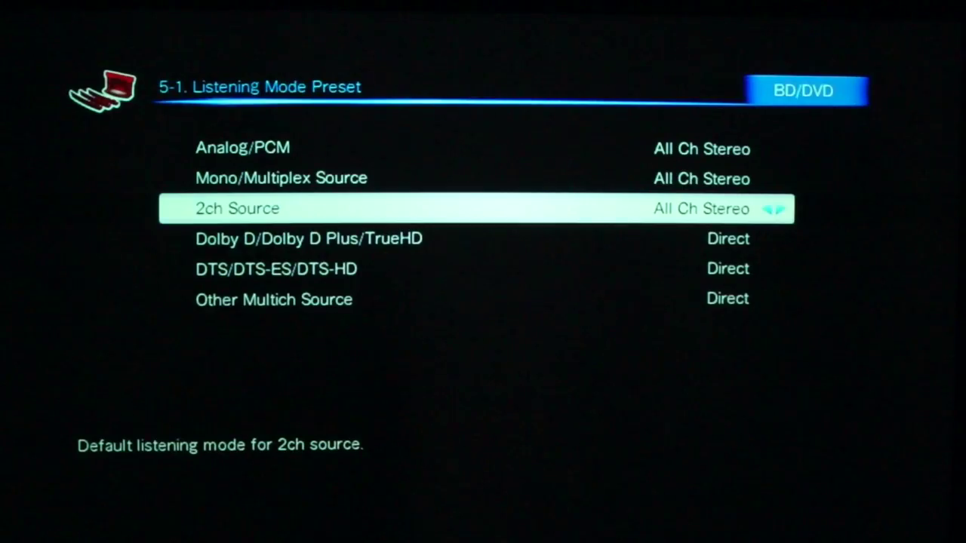
key(Down)
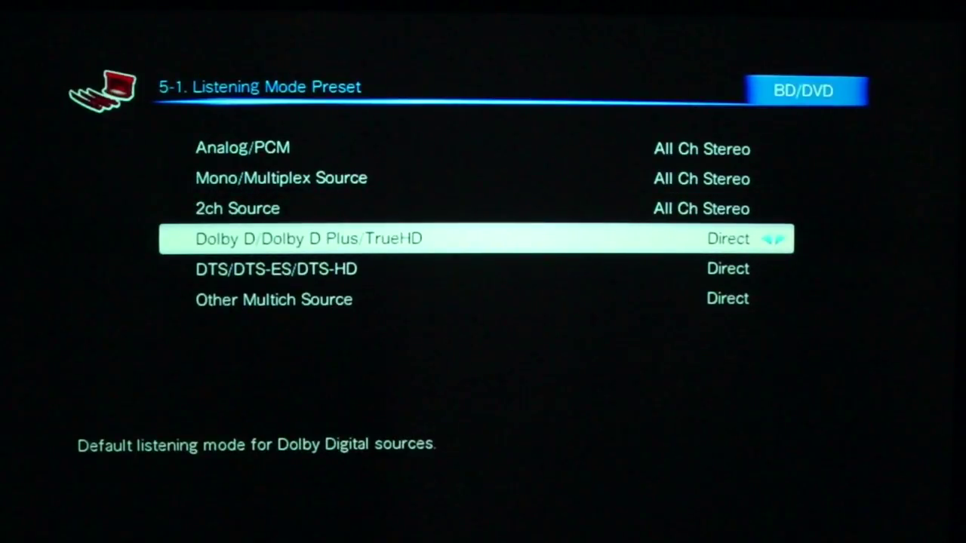
key(Down)
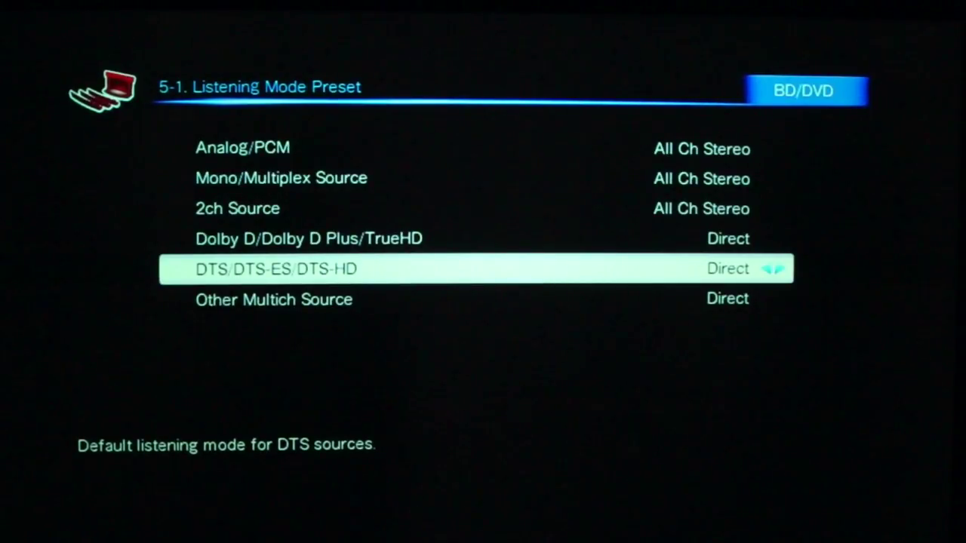
key(Right)
key(Right)
key(Right)
key(Right)
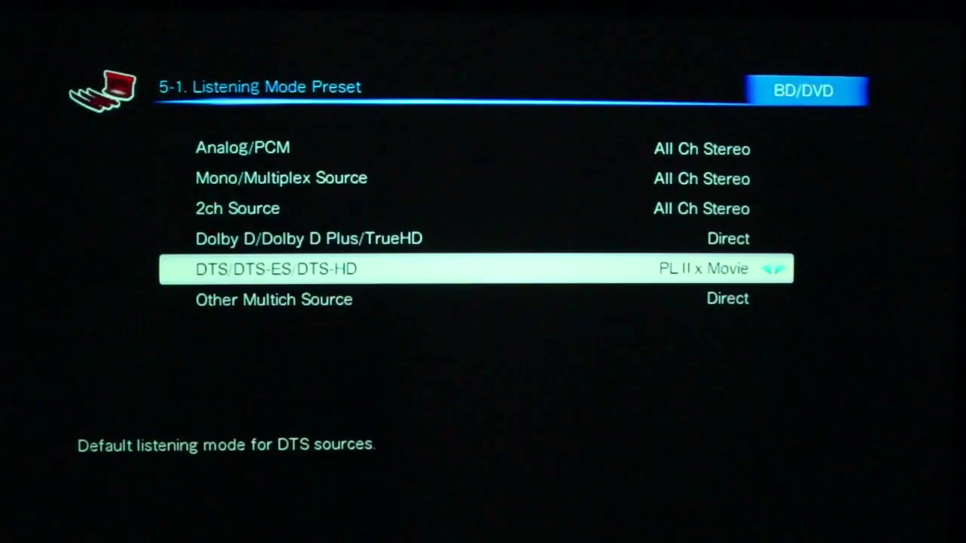
key(Right)
key(Right)
key(Right)
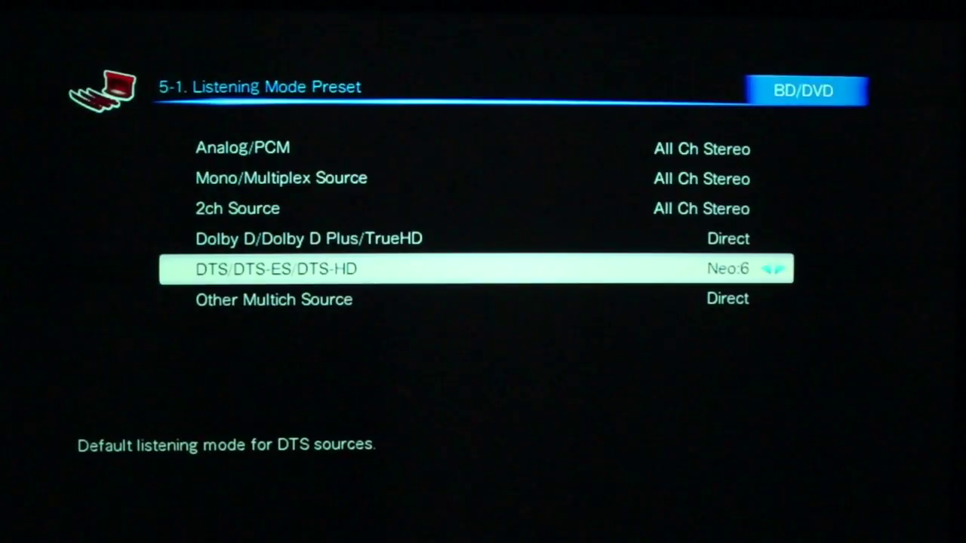
key(Right)
key(Right)
key(Right)
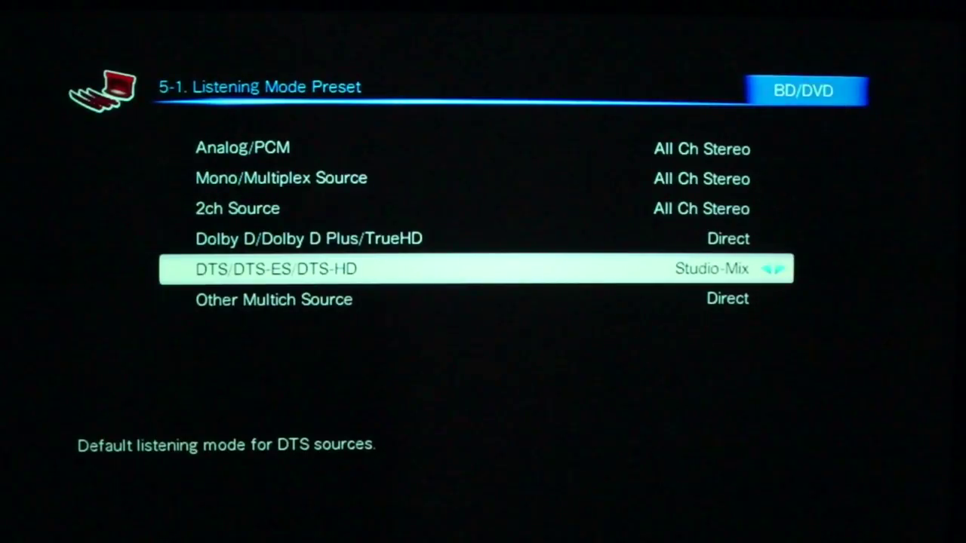
key(Right)
key(Right)
key(Right)
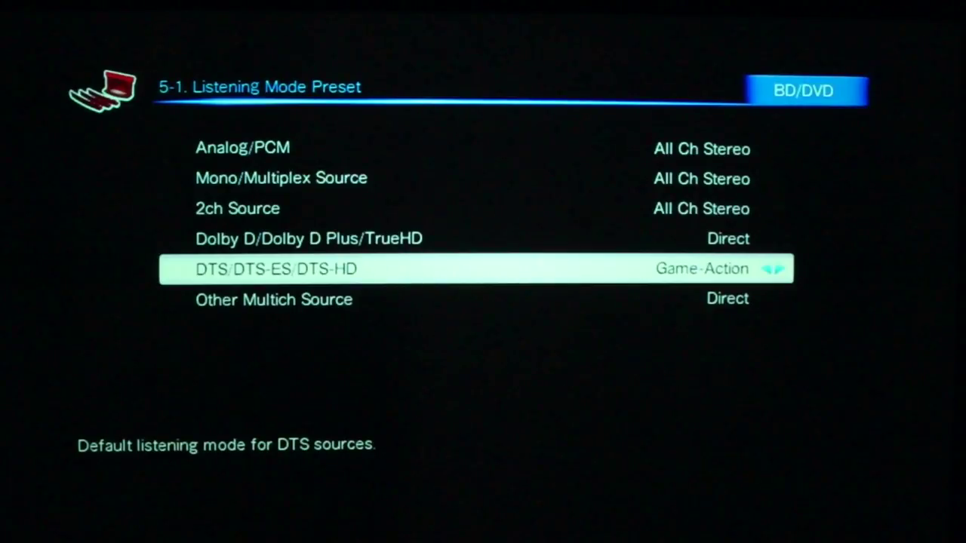
key(Right)
key(Right)
key(Right)
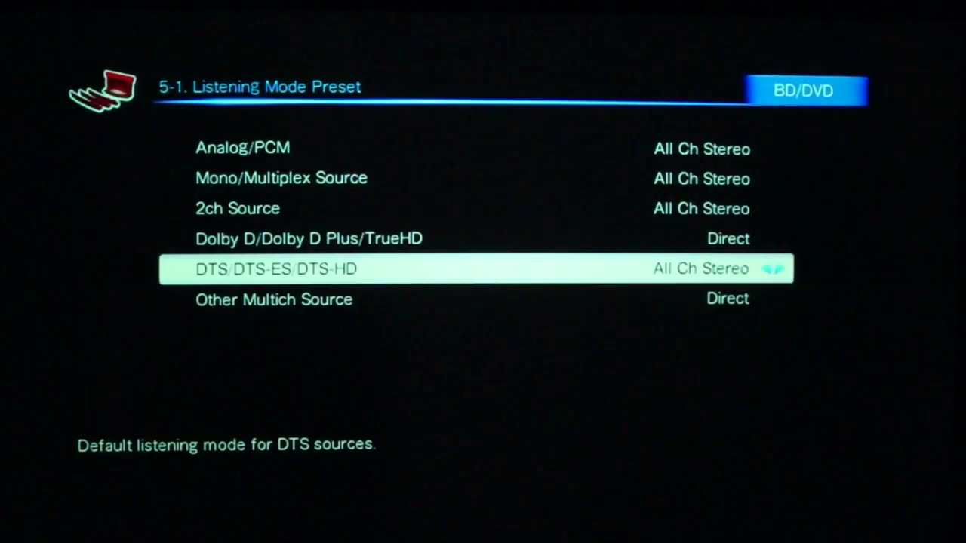
key(Escape)
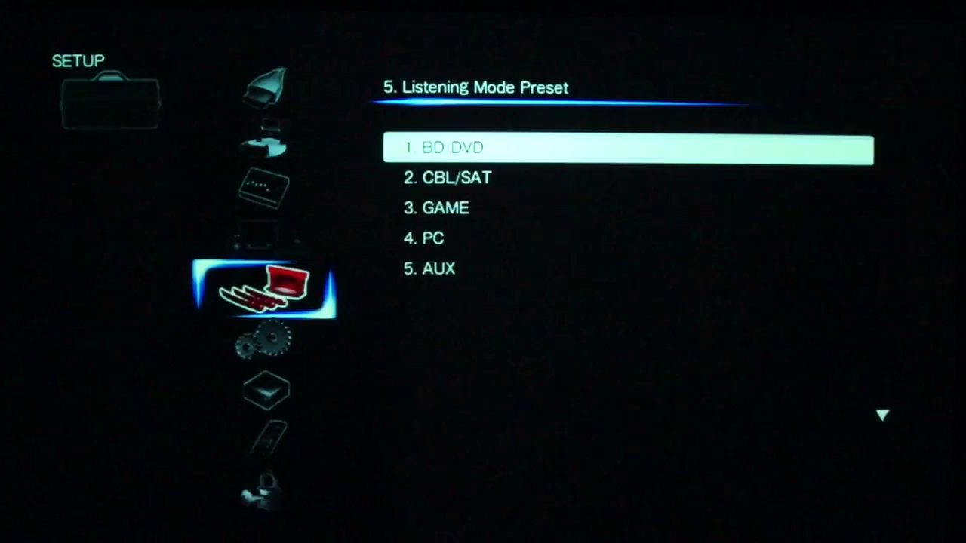
Step: Go into Miscellaneous and look at the Volume Setup page
key(Escape)
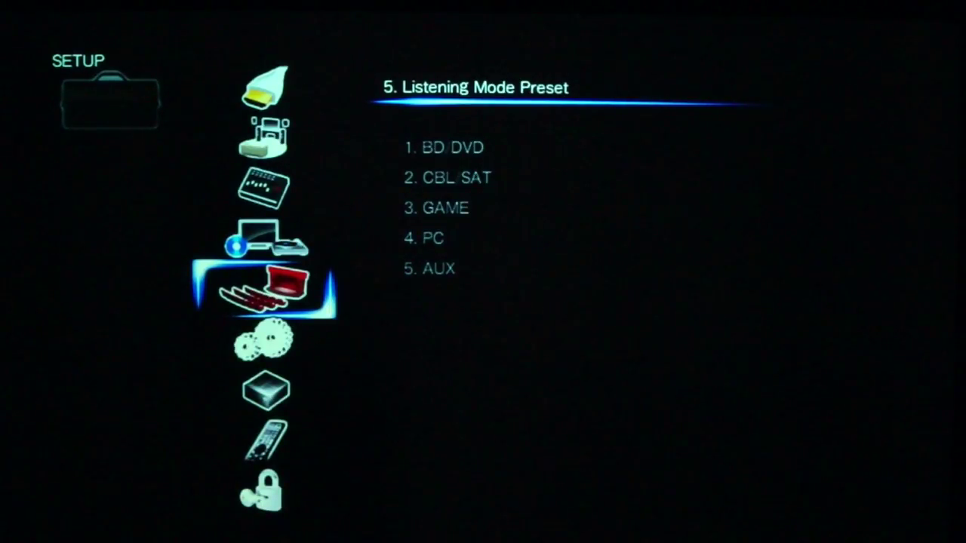
key(Down)
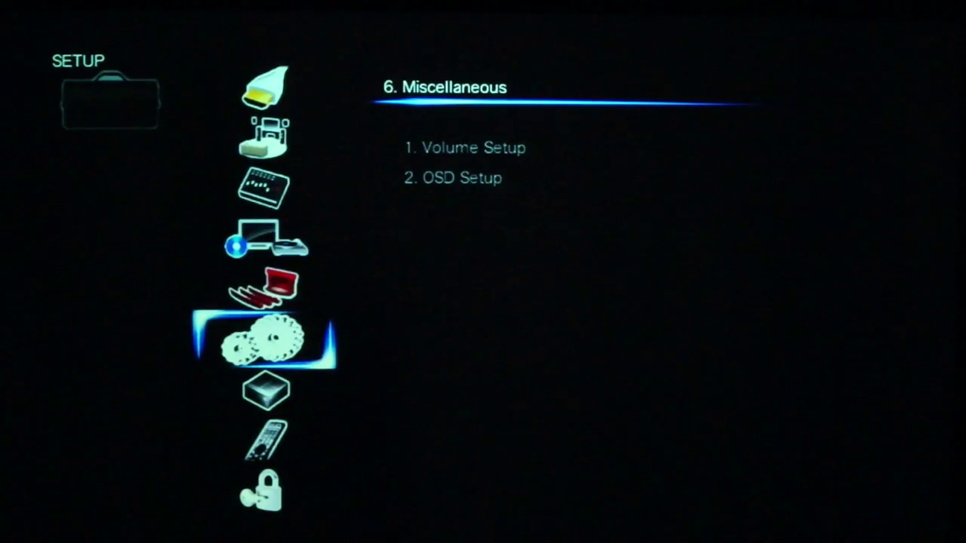
key(Right)
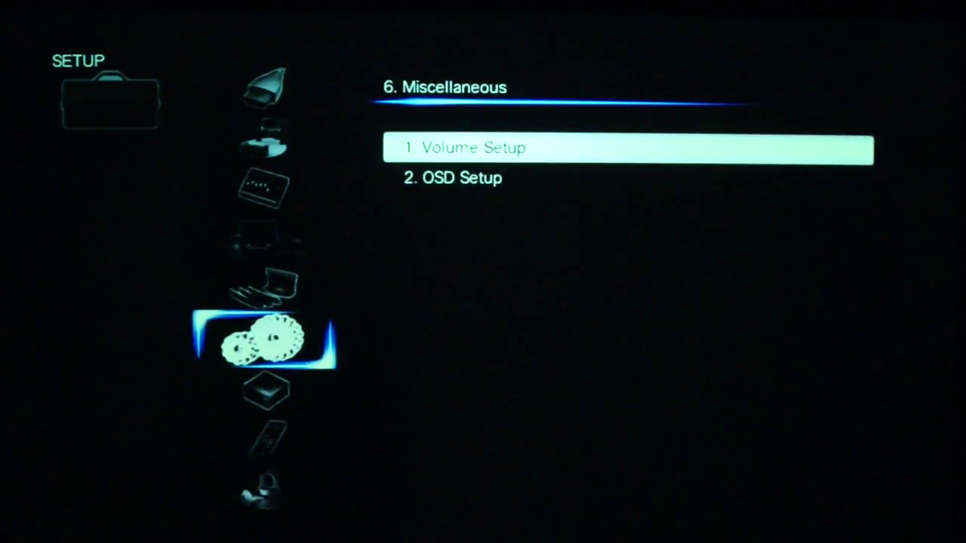
key(Return)
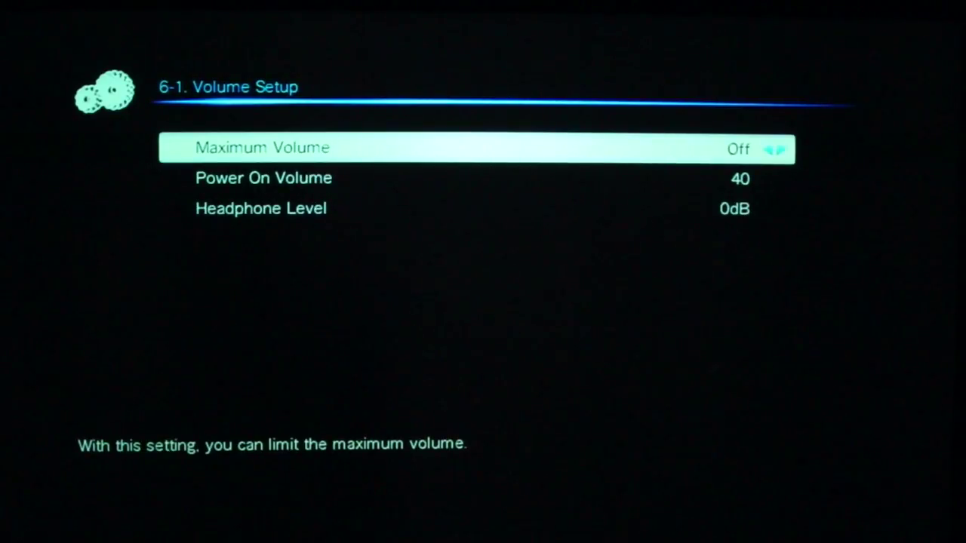
key(Escape)
Step: View OSD Setup with On Screen Display, Language and Screen Saver
key(Down)
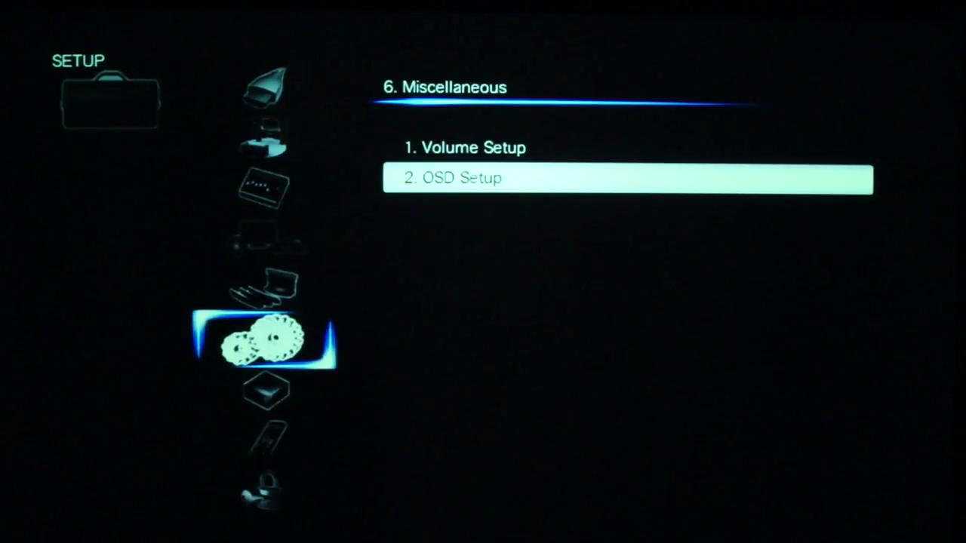
key(Return)
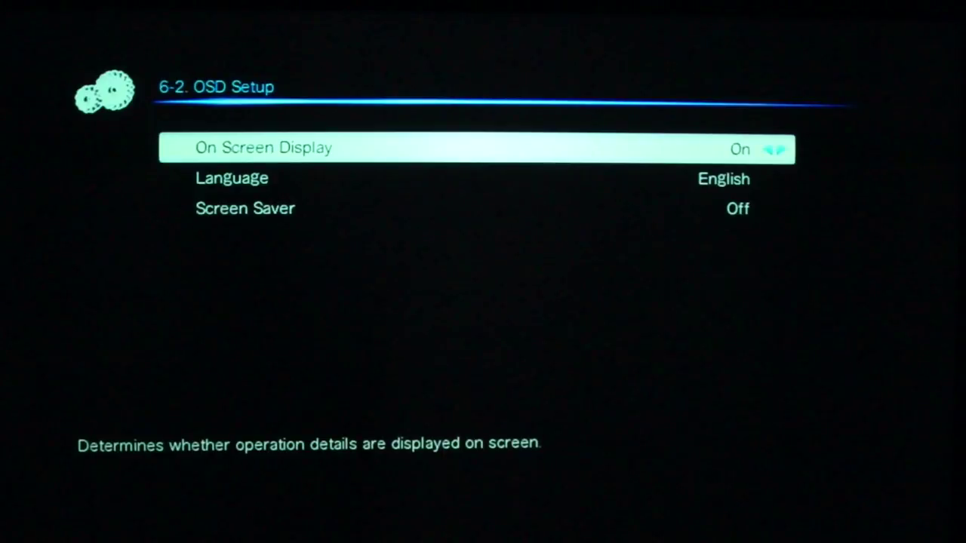
key(Escape)
key(Escape)
Step: Enter Hardware Setup and look at the Tuner settings page
key(Down)
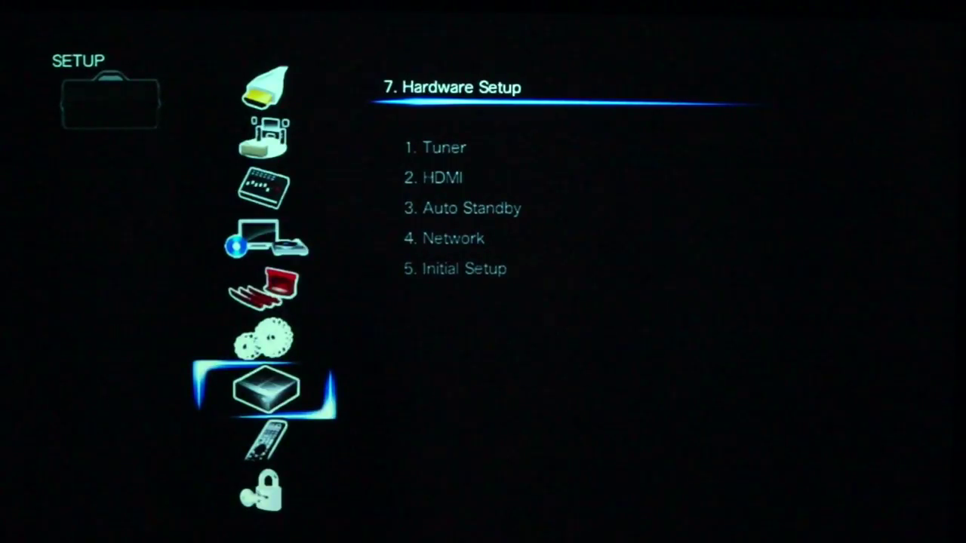
key(Return)
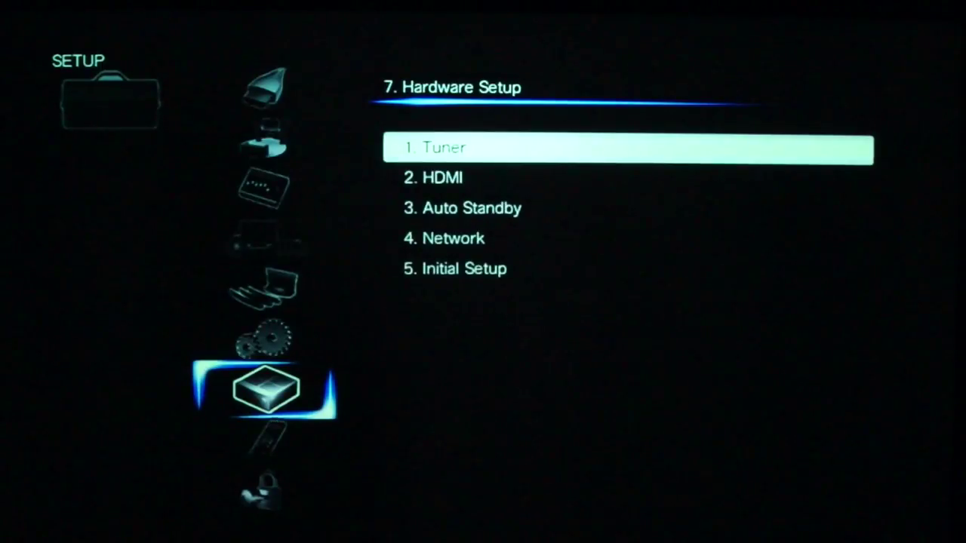
key(Return)
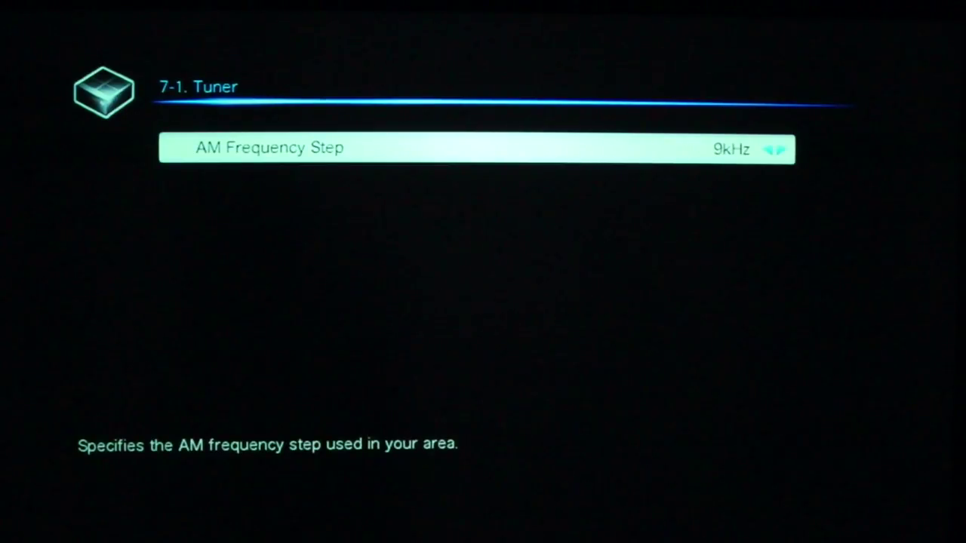
key(Escape)
Step: Review the HDMI page: HDMI Control (RIHD) and HDMI Through Off, Audio TV Out On
key(Down)
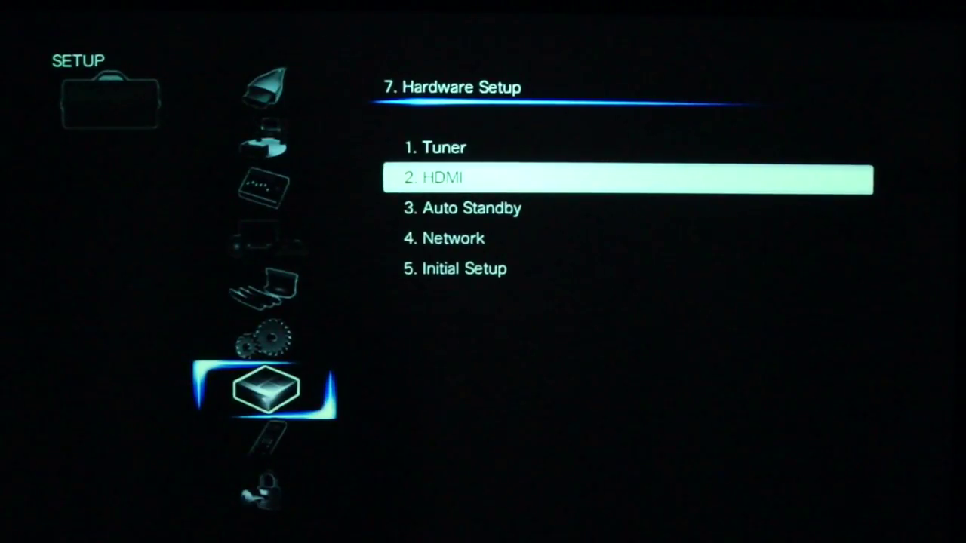
key(Return)
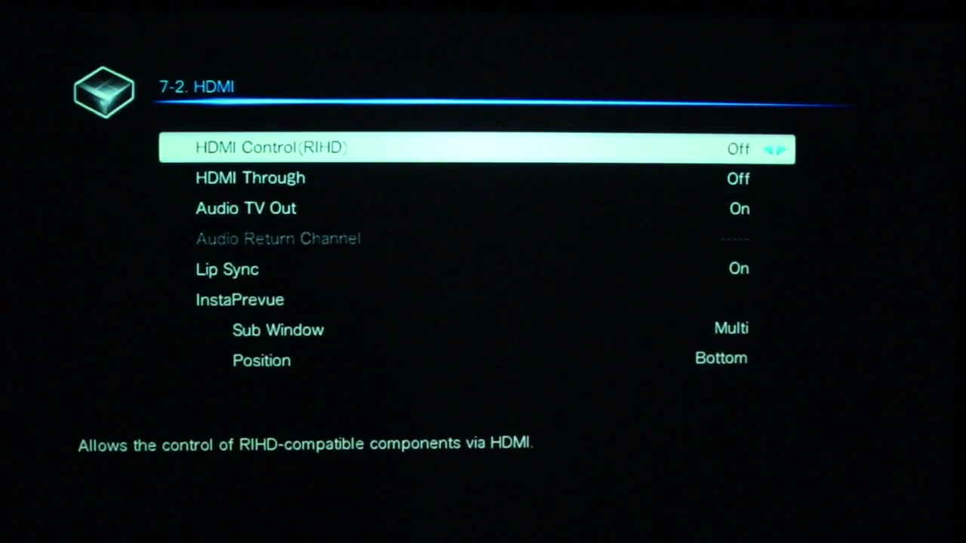
key(Down)
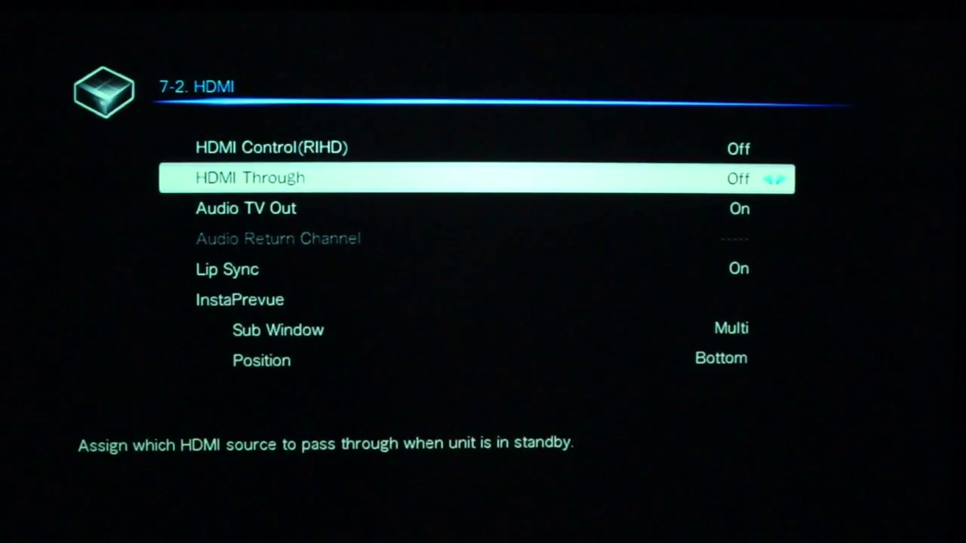
key(Escape)
Step: Step through the remaining HDMI rows, leaving Lip Sync On and InstaPrevue Multi/Bottom
key(Return)
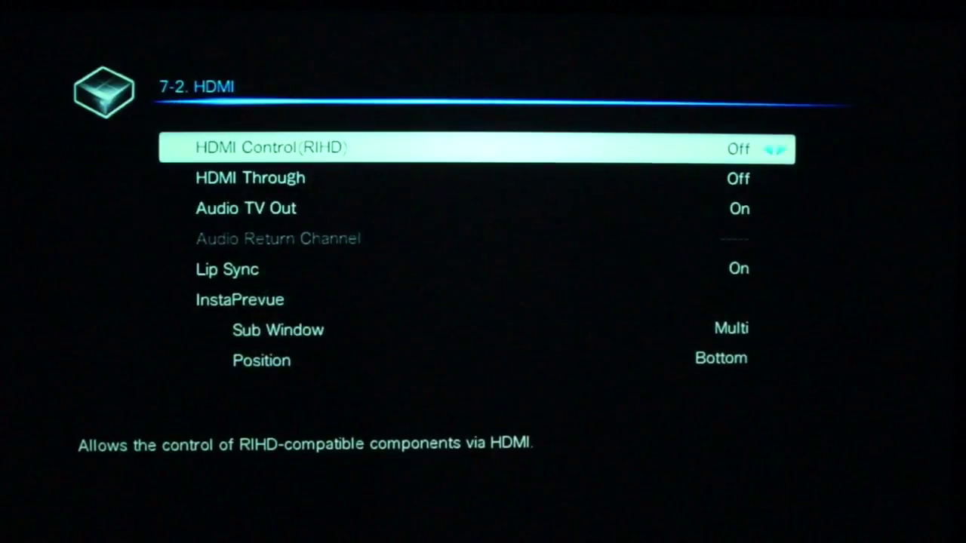
key(Down)
key(Down)
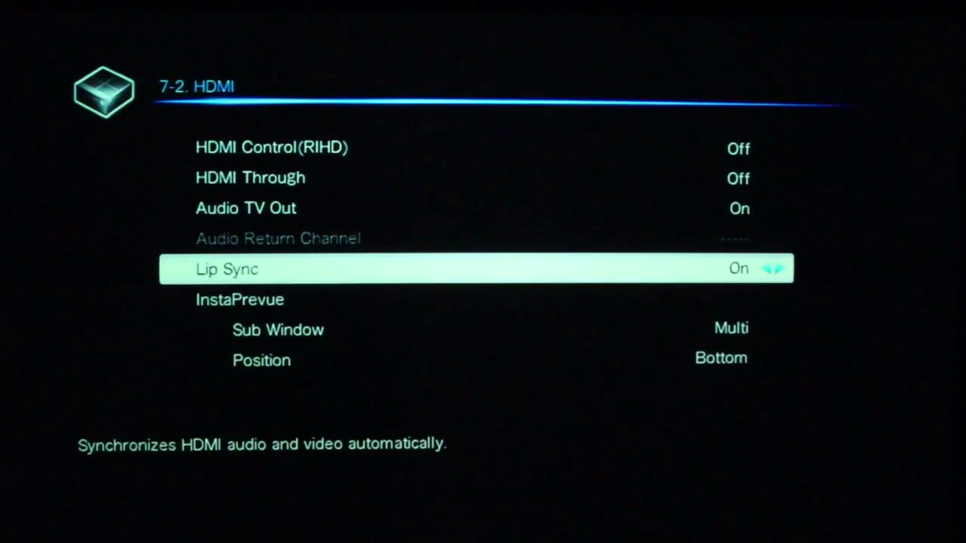
key(Escape)
key(Down)
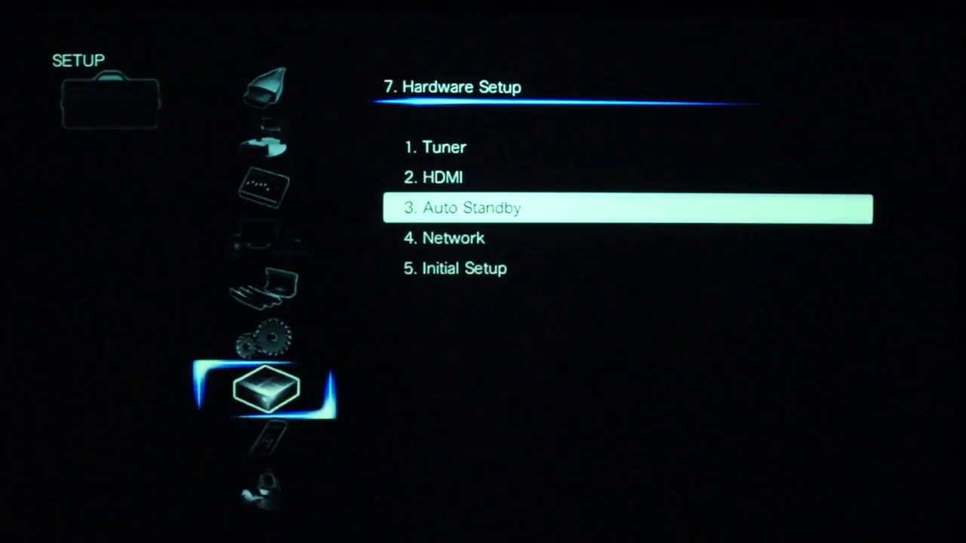
key(Down)
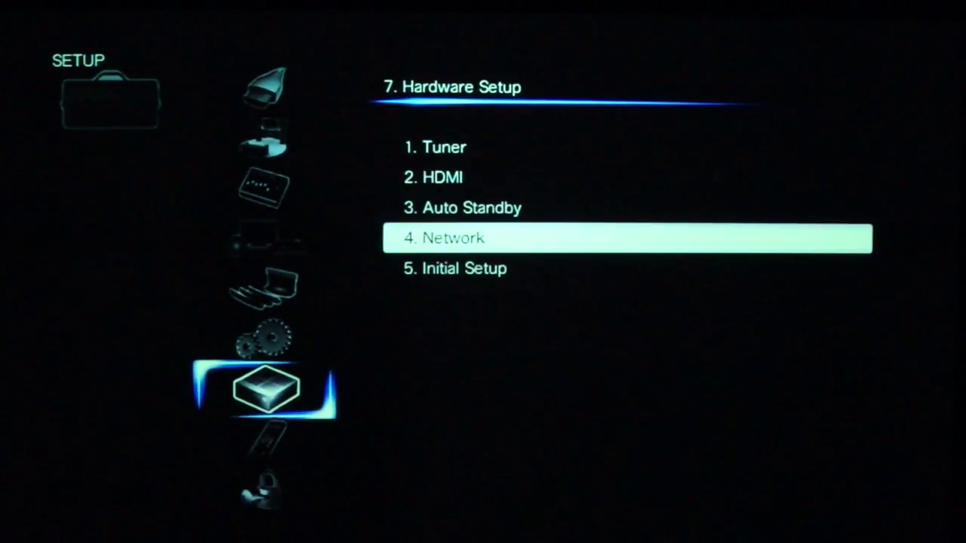
key(Down)
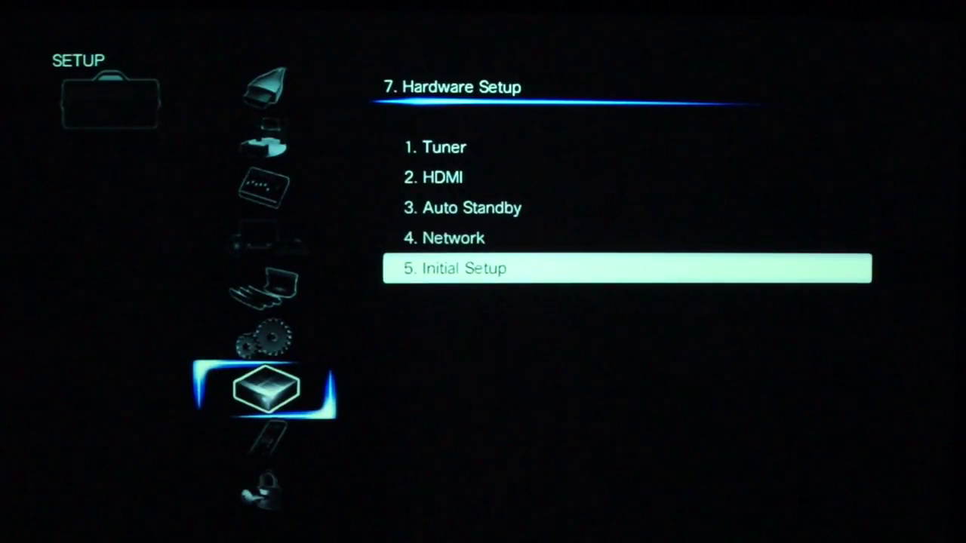
key(Return)
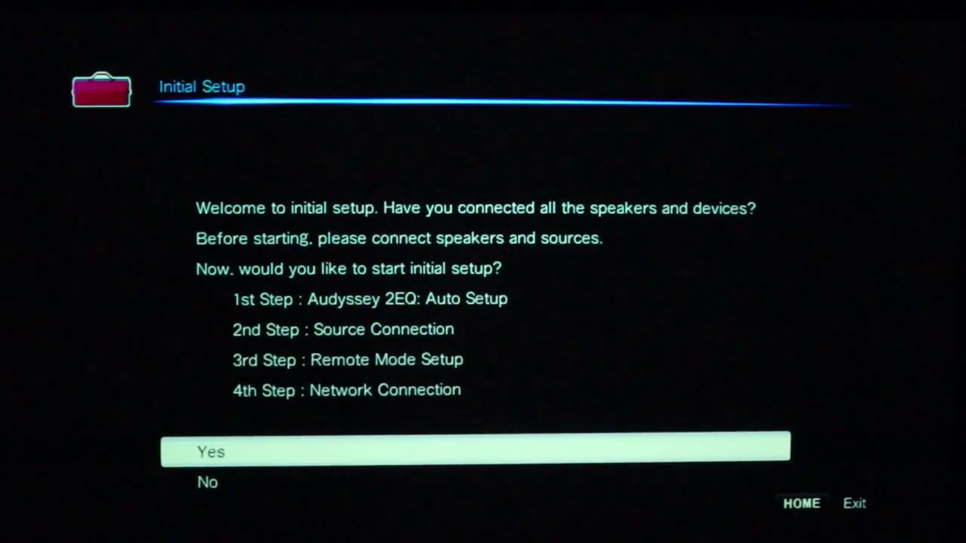
key(Escape)
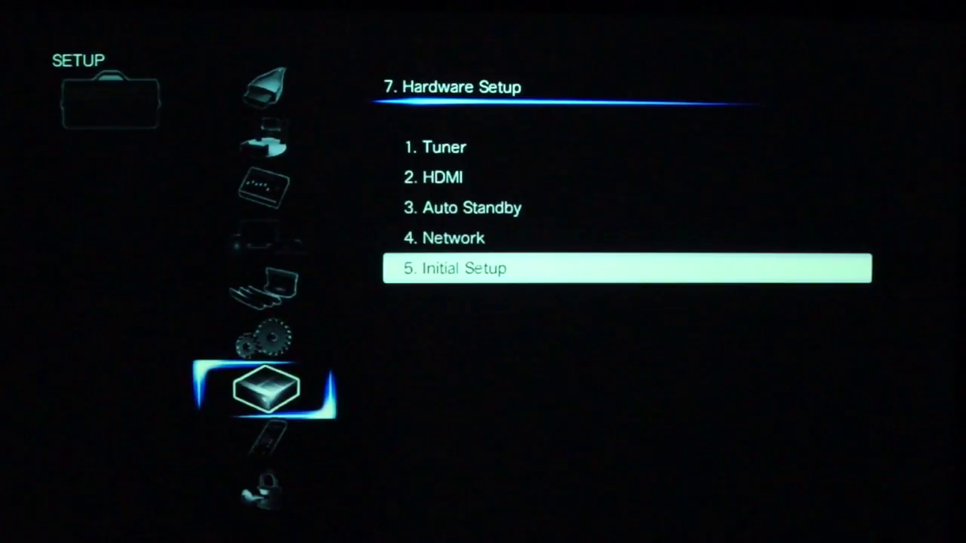
key(Escape)
Step: Move down the category list to Remote Controller Setup, heading toward the Monitor Out settings
key(Down)
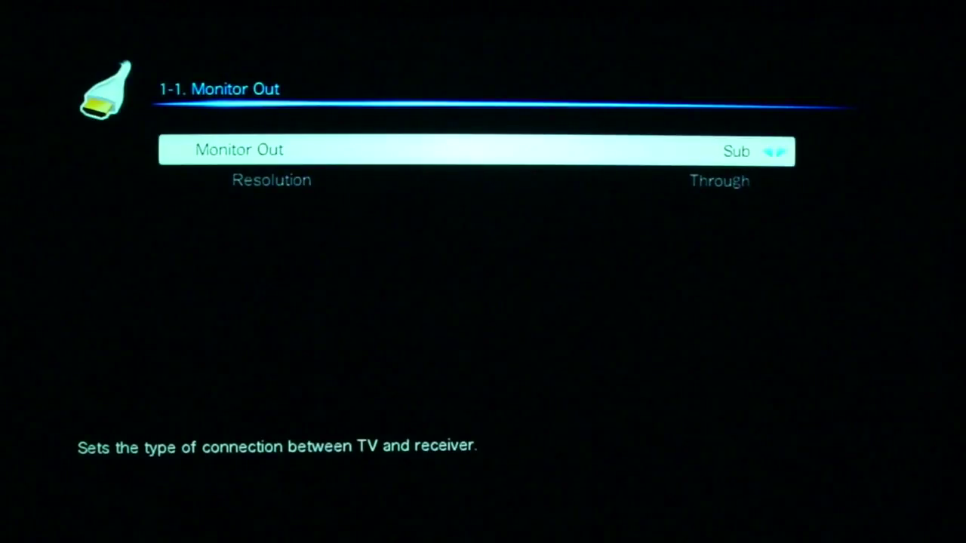
Step: Switch Monitor Out from Sub to Both, with Resolution on Auto
key(Left)
key(Left)
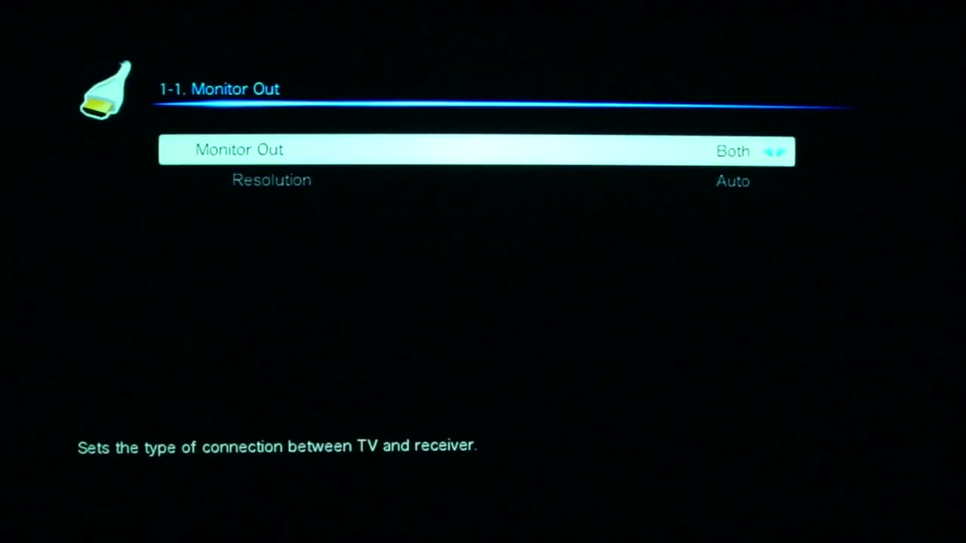